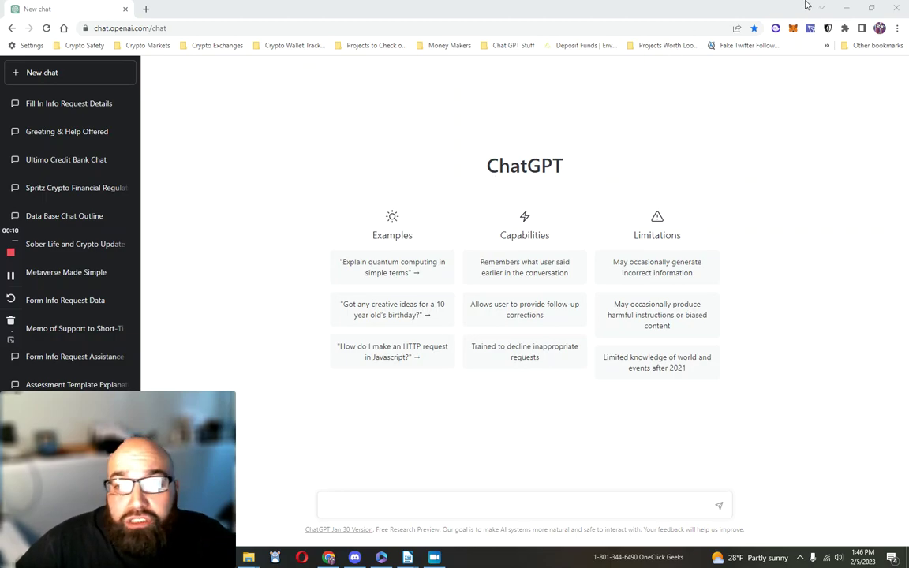
Step: Minimise Chrome to bring the Inquiry Summary form in LibreOffice Writer into view
{"action": "left_click", "coordinate": [846, 7]}
Step: Move the Writer window up and right, then select the form text from DOB through Next Step
{"action": "left_click", "coordinate": [752, 368]}
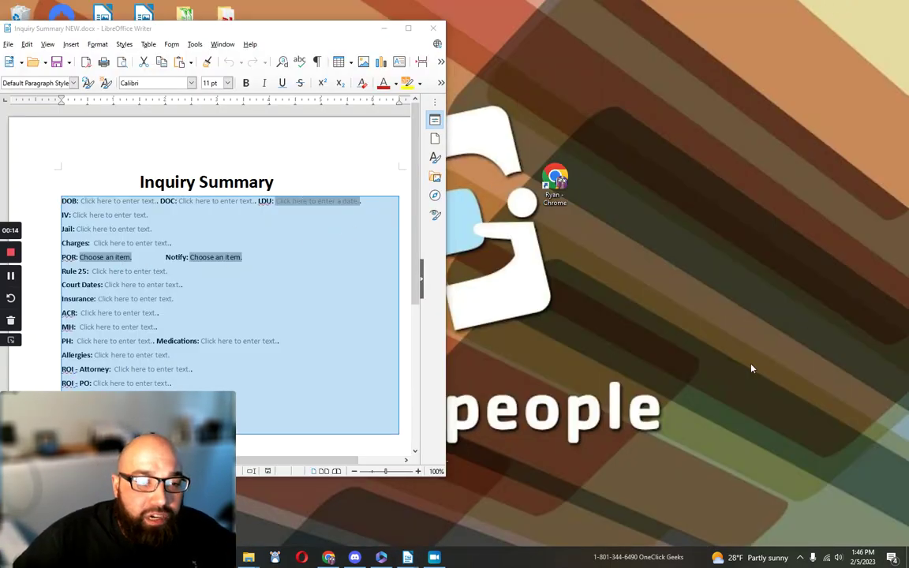
{"action": "left_click_drag", "start_coordinate": [325, 28], "coordinate": [511, 10]}
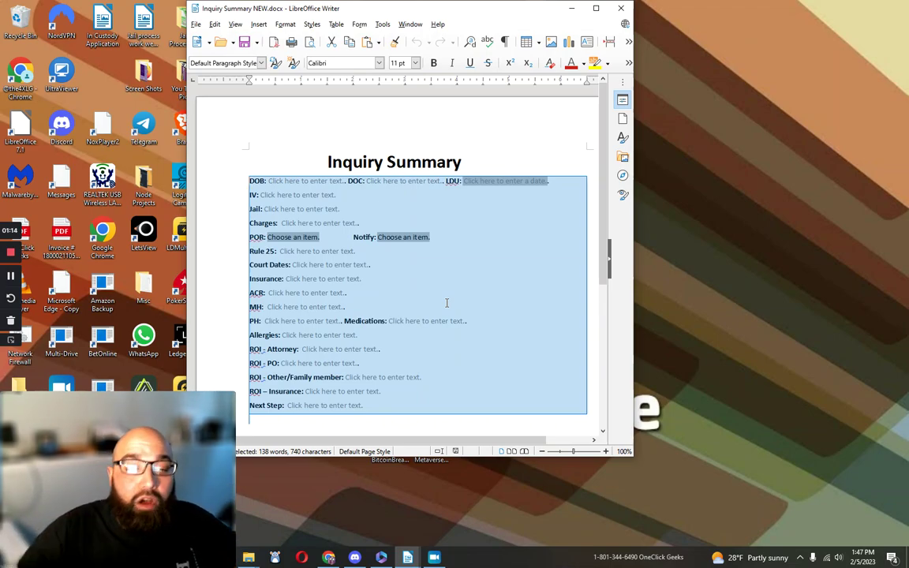
{"action": "mouse_move", "coordinate": [170, 549]}
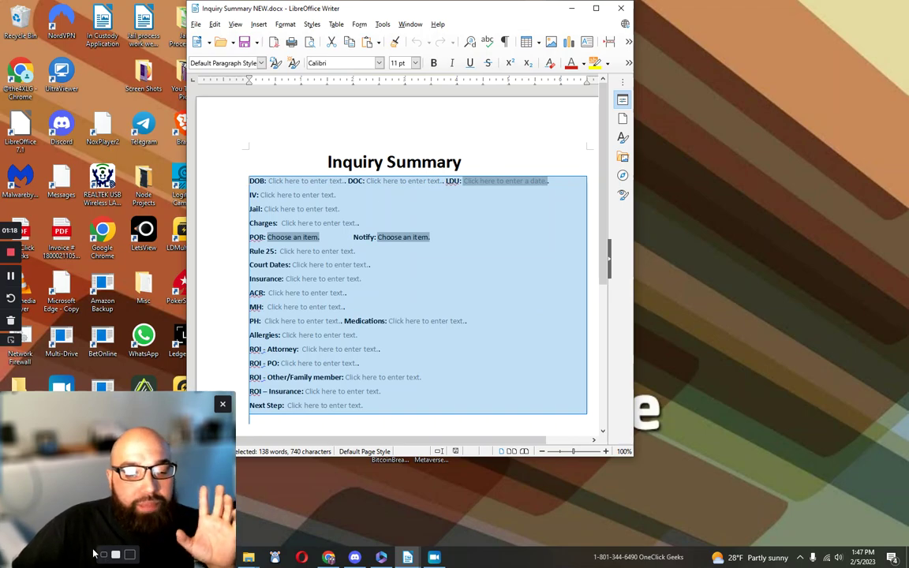
{"action": "left_click", "coordinate": [104, 556]}
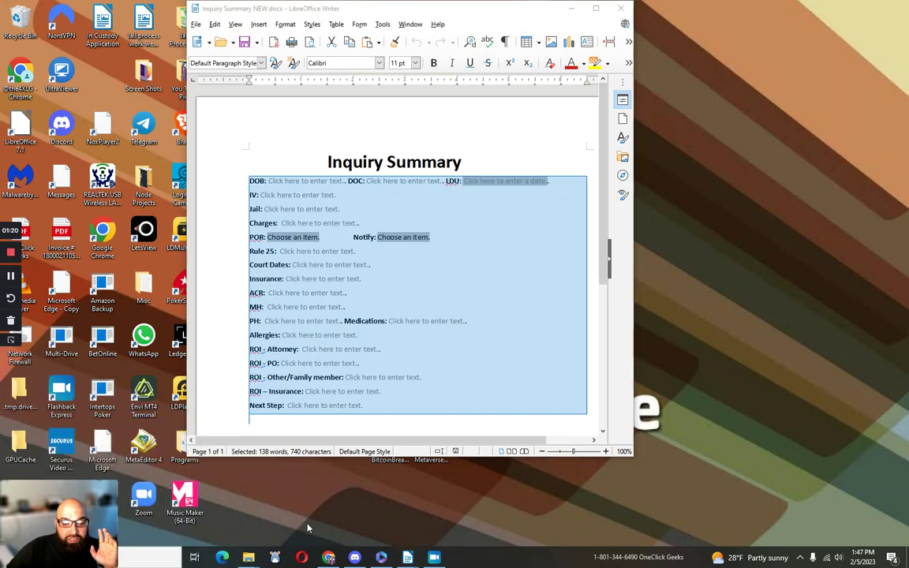
{"action": "left_click_drag", "start_coordinate": [523, 405], "coordinate": [477, 178]}
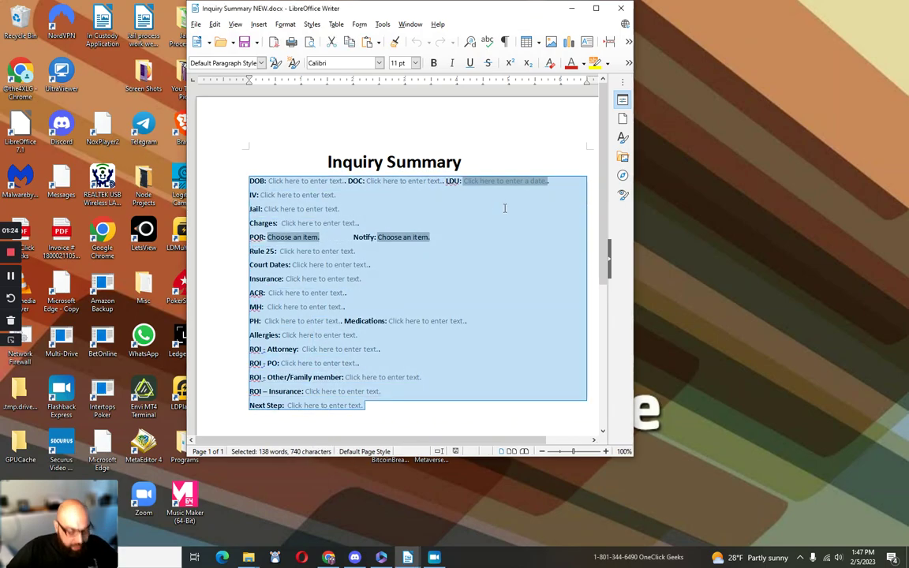
Step: Paste the copied form fields into ChatGPT and send them, then start asking for an educated guess at them
{"action": "left_click", "coordinate": [328, 557]}
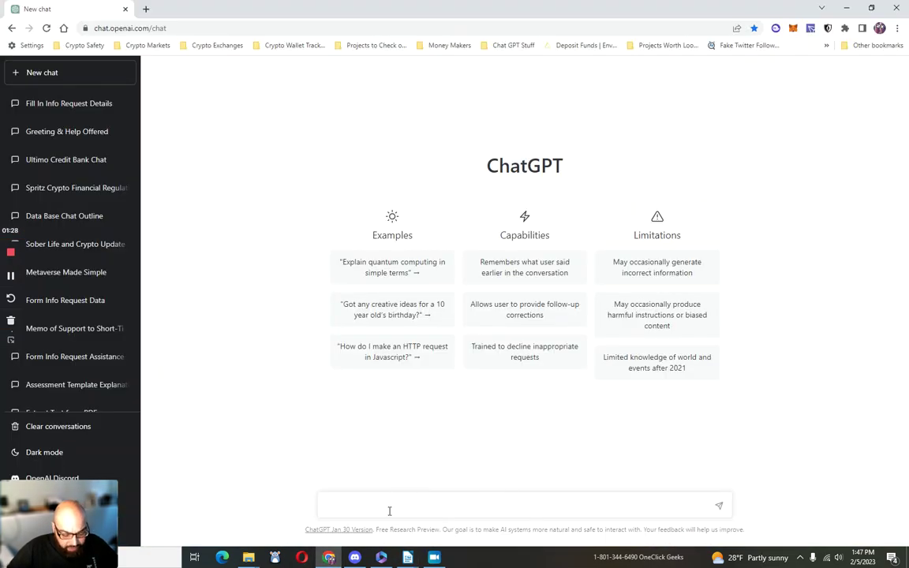
{"action": "key", "text": "ctrl+v"}
{"action": "key", "text": "Return"}
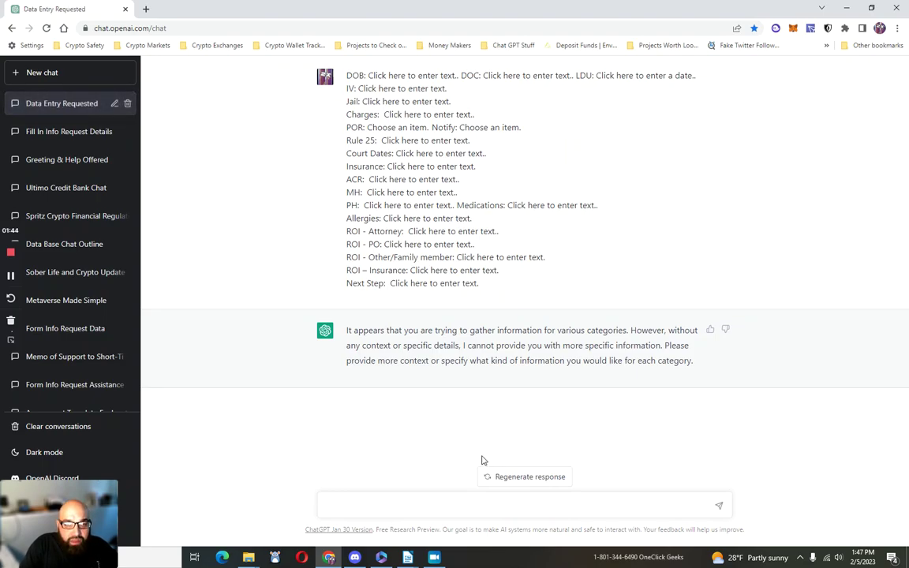
{"action": "type", "text": "Take "}
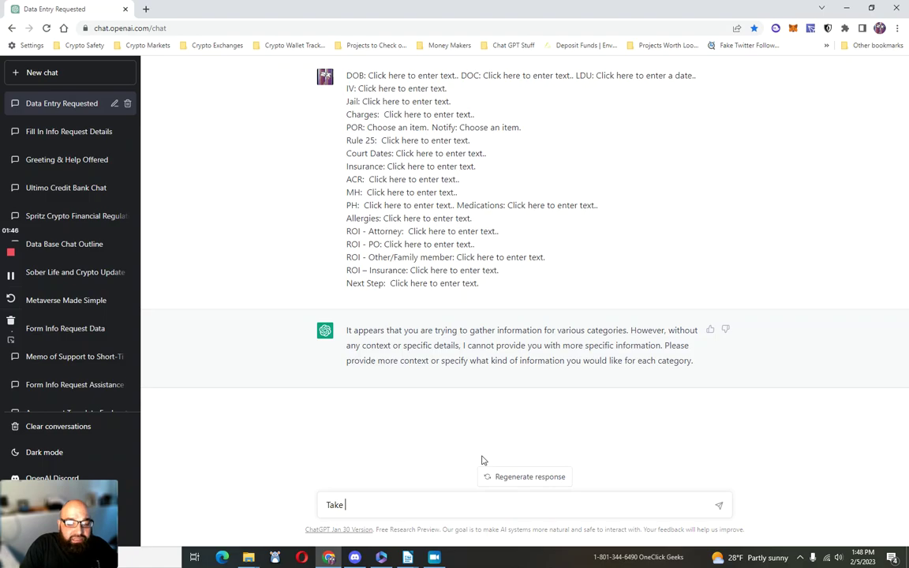
{"action": "type", "text": "an "}
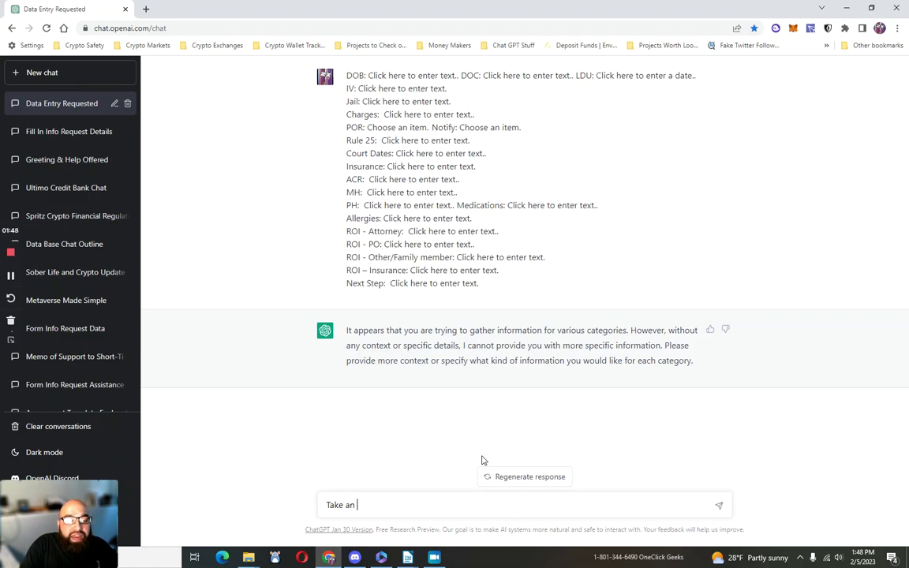
{"action": "type", "text": "educa"}
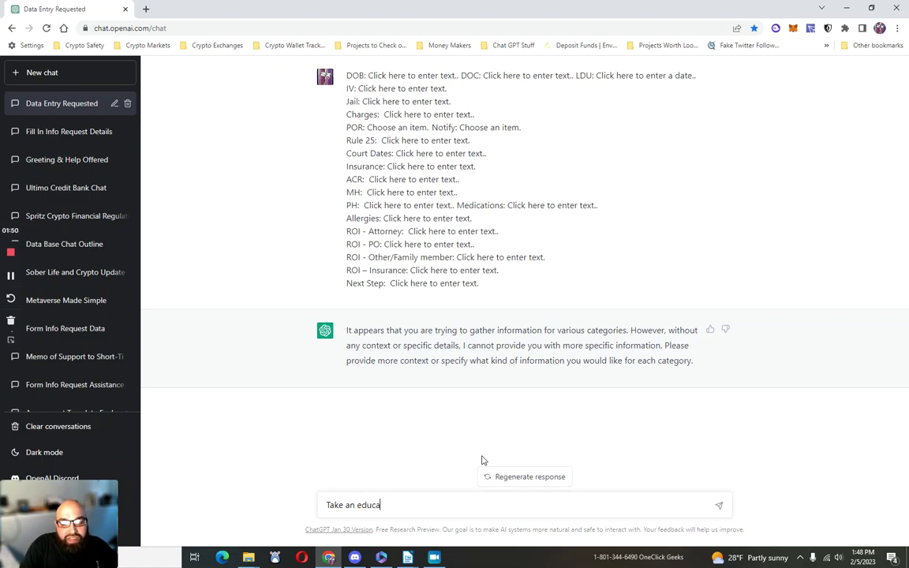
{"action": "type", "text": "ted gues s on what teh"}
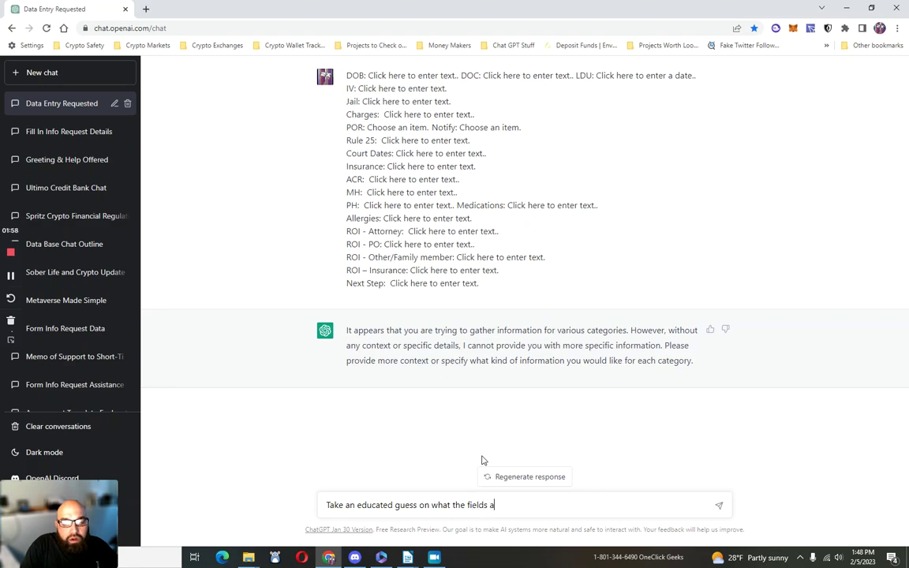
Step: Send the field-meaning question, then draft definitions: DOC Drug of Choice, LDU Last Date of Use, POR Predatory Offender
{"action": "type", "text": ">?"}
{"action": "key", "text": "Return"}
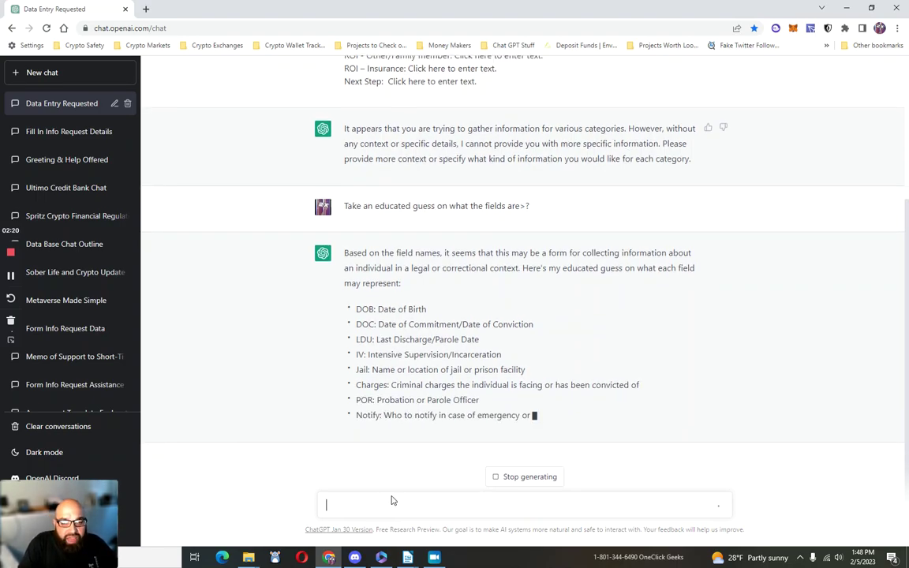
{"action": "type", "text": "DOC is Drug of Choice,"}
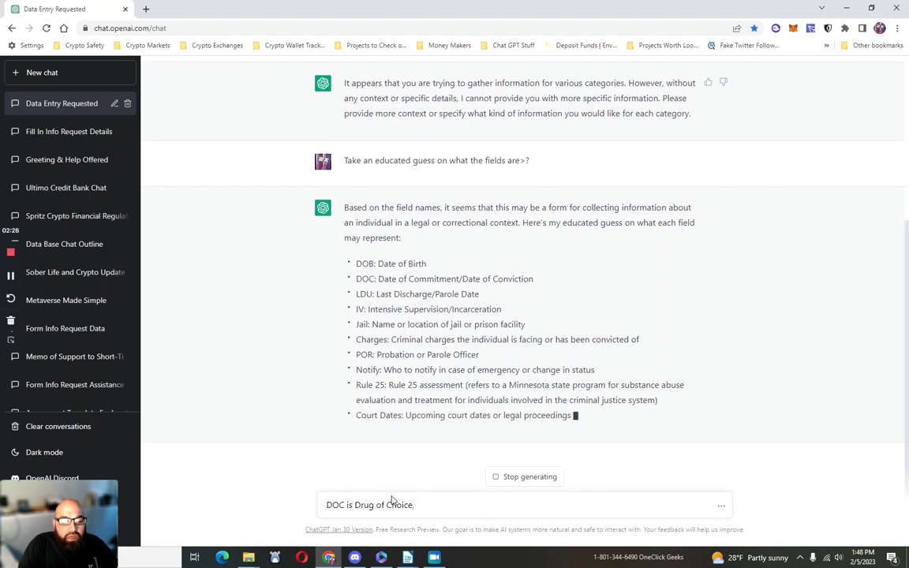
{"action": "type", "text": " LDU is Lazs"}
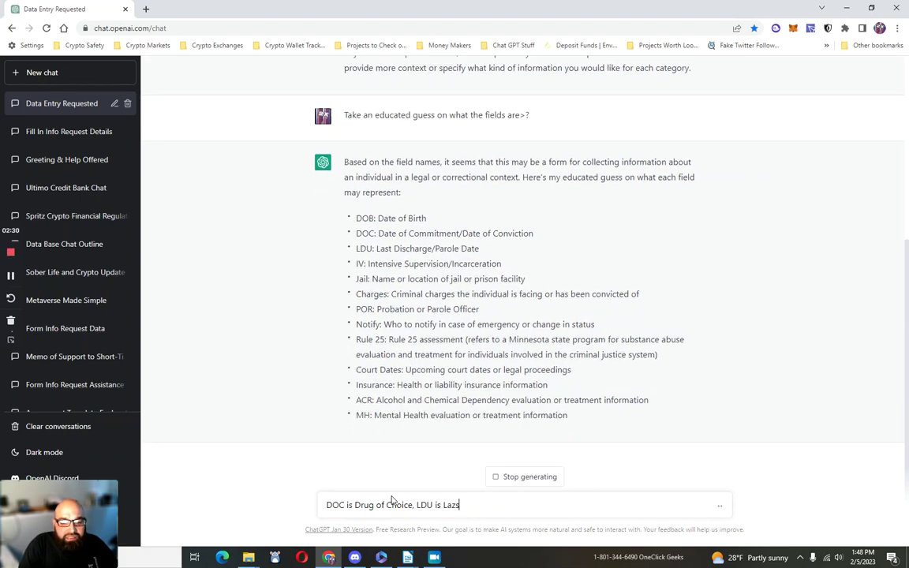
{"action": "key", "text": "BackSpace"}
{"action": "key", "text": "BackSpace"}
{"action": "type", "text": "st Date of Use,"}
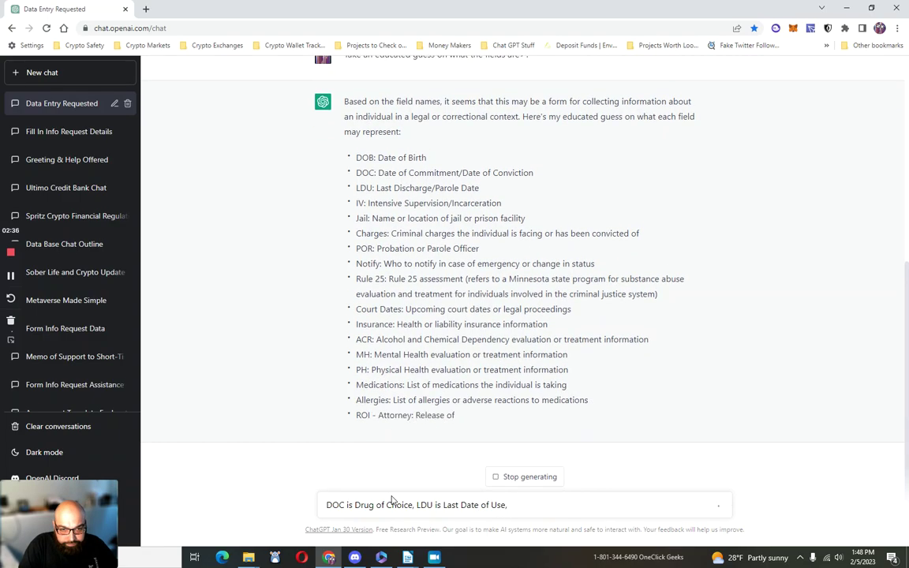
{"action": "type", "text": " PO"}
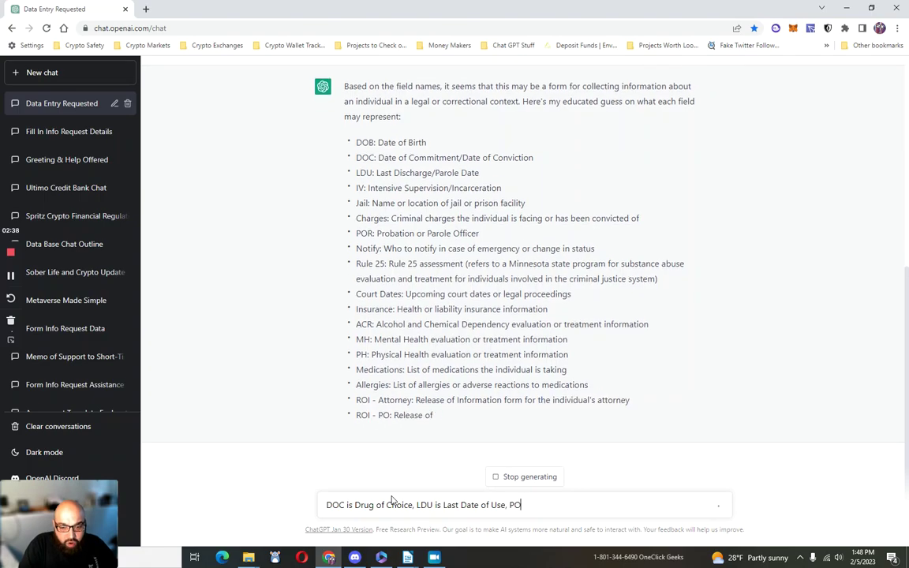
{"action": "type", "text": "R is Predatory Offender,"}
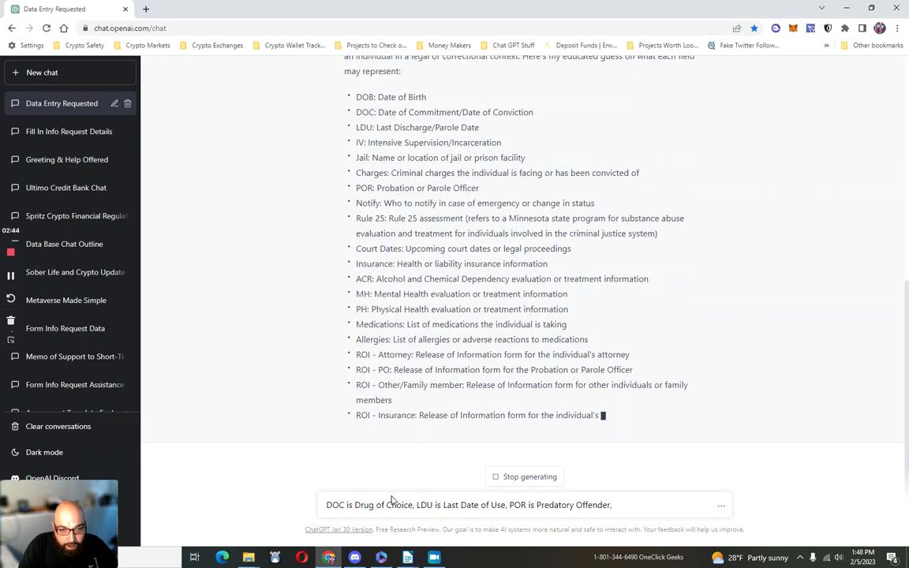
{"action": "type", "text": " Not"}
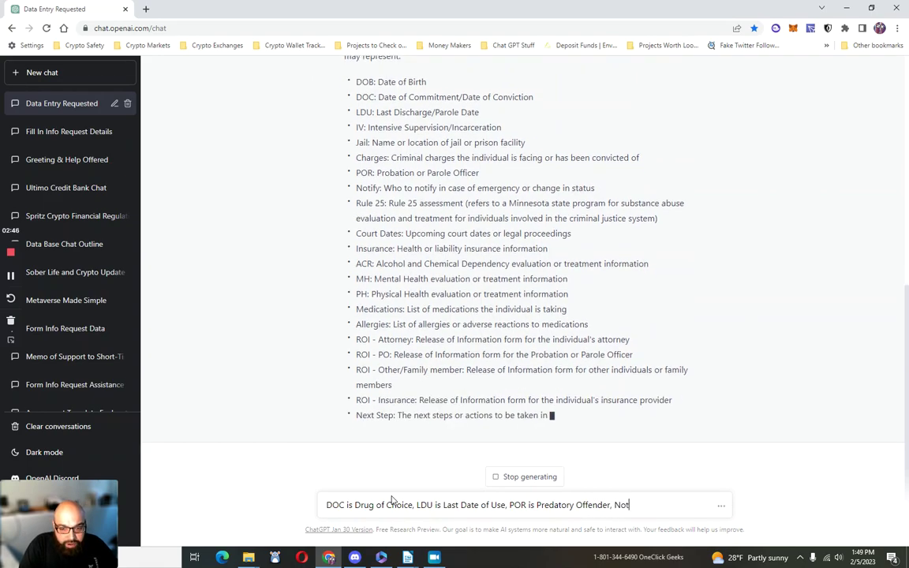
{"action": "type", "text": "ify is "}
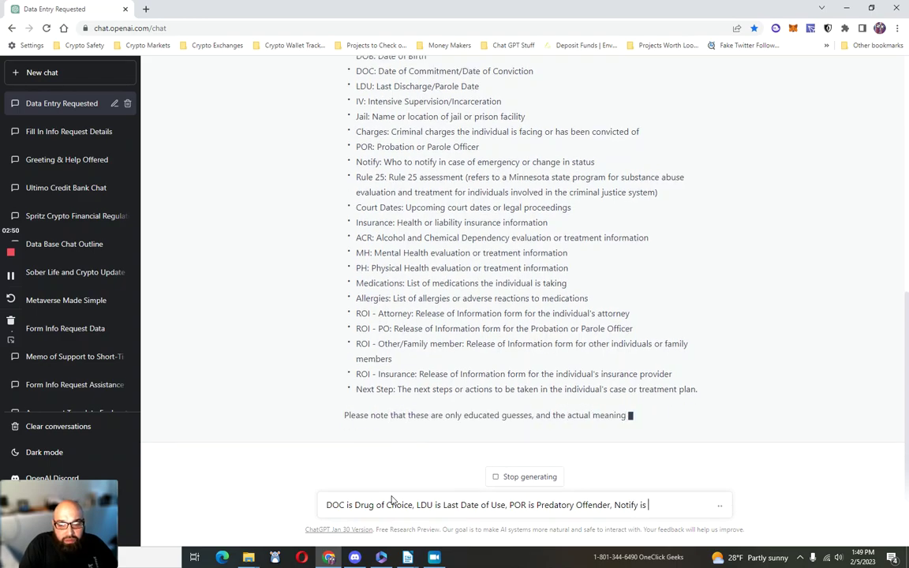
{"action": "type", "text": "Ped"}
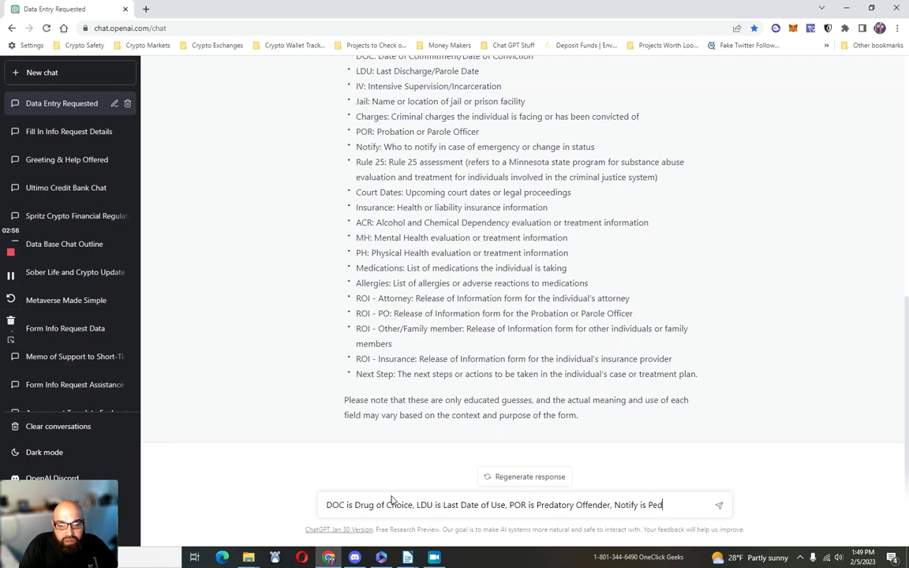
{"action": "type", "text": "edatory"}
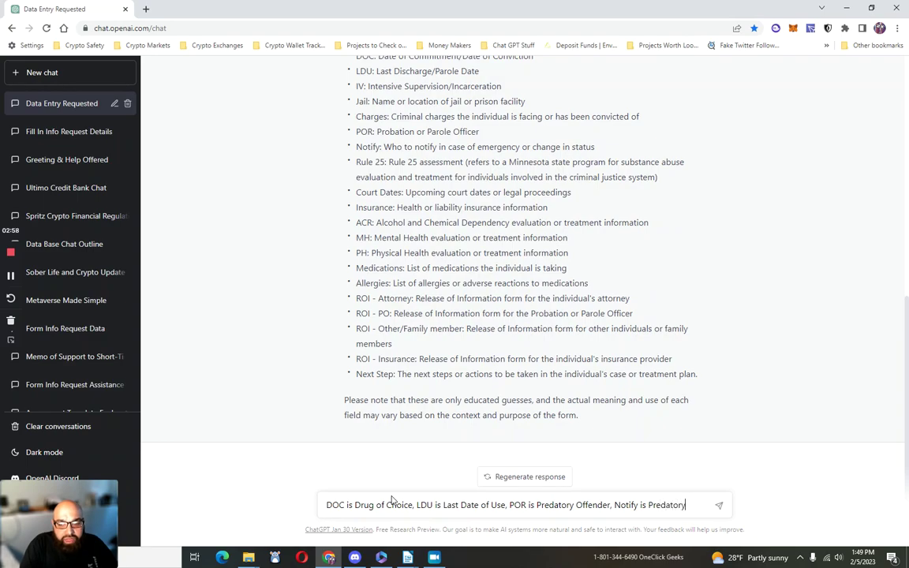
{"action": "type", "text": " Offender"}
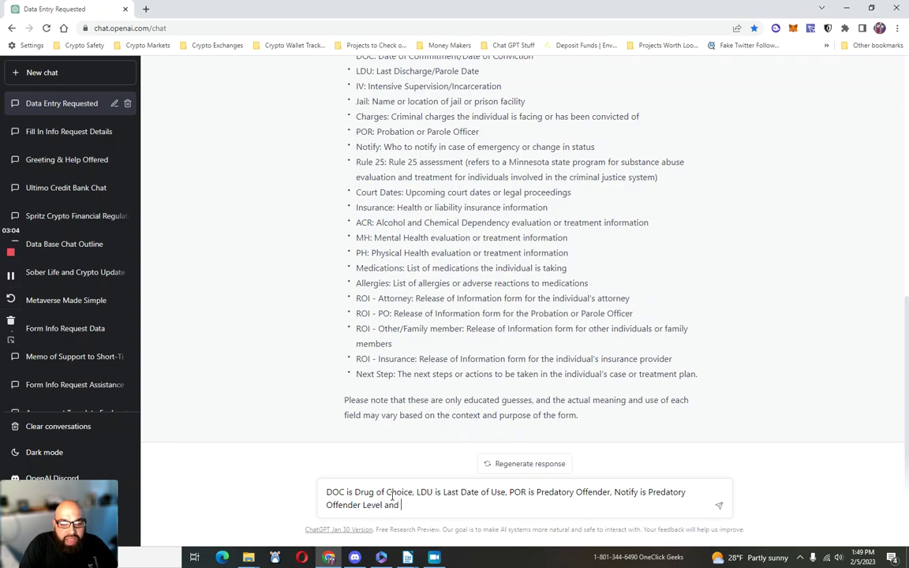
Step: Finish the Notify definition, add ACR as Adult Criminal History, request the ROI-Insurance to ROI-Case Manager rename, then send
{"action": "type", "text": "Level and whether they need to register with the"}
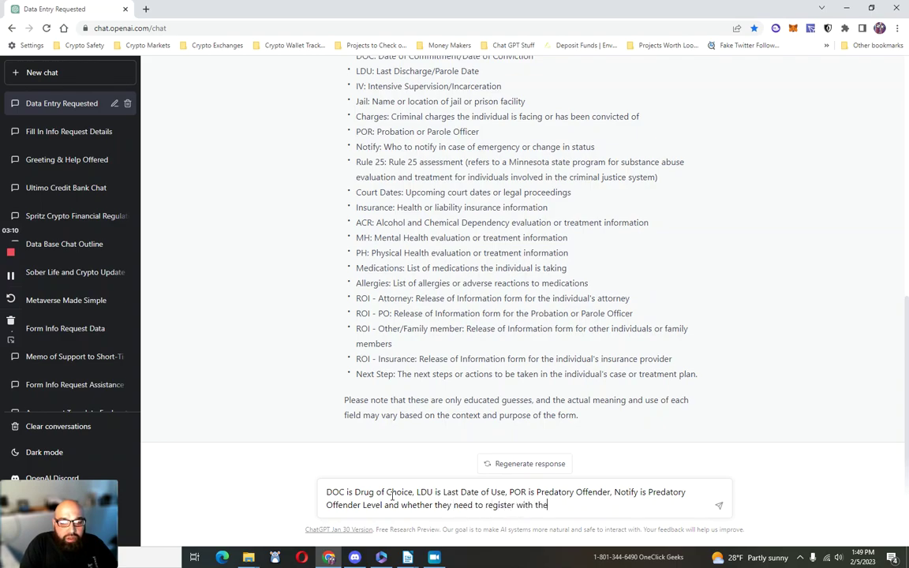
{"action": "type", "text": " community or police department,"}
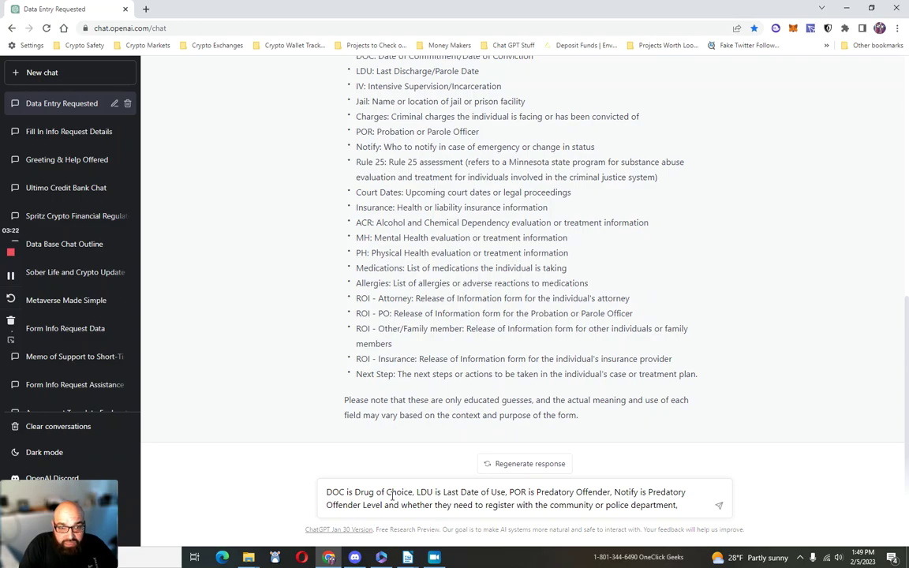
{"action": "type", "text": "R is A"}
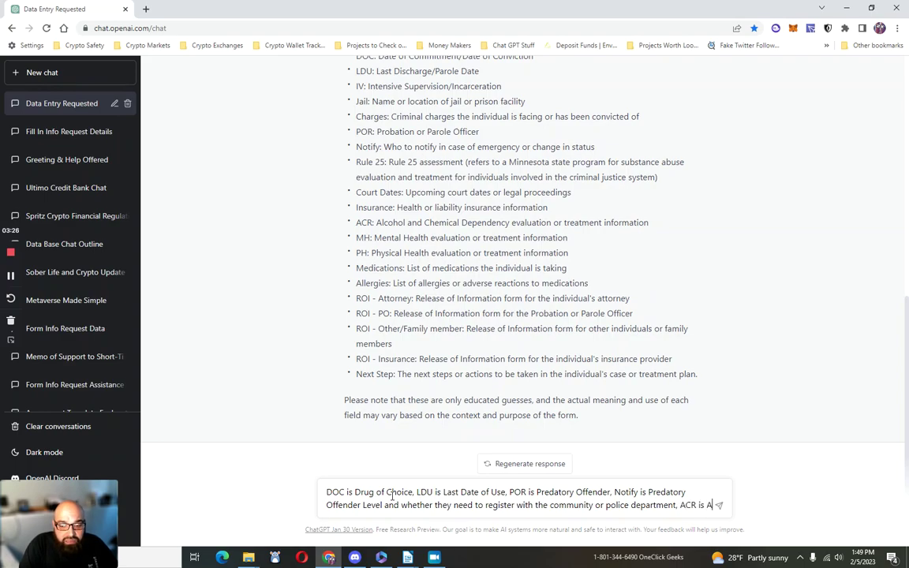
{"action": "type", "text": "dult Crimina"}
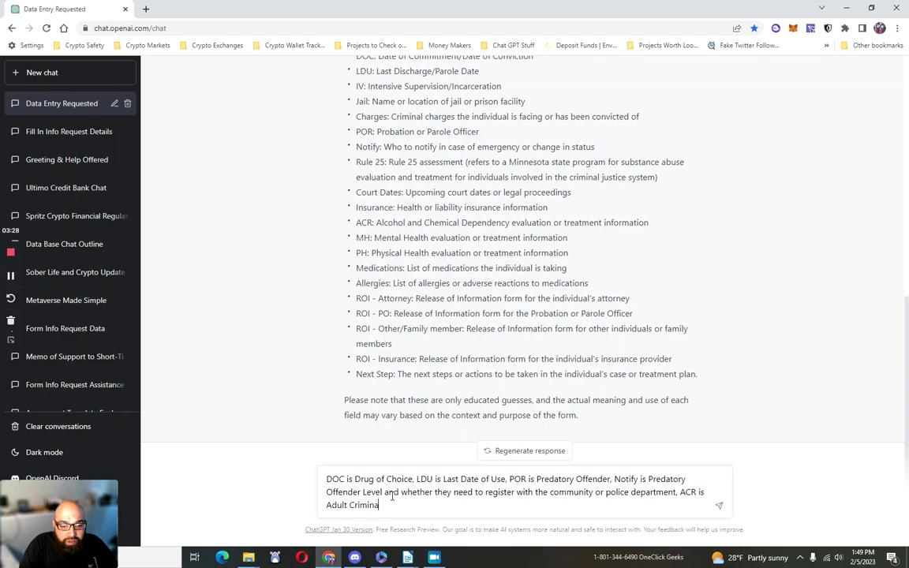
{"action": "type", "text": "l History,"}
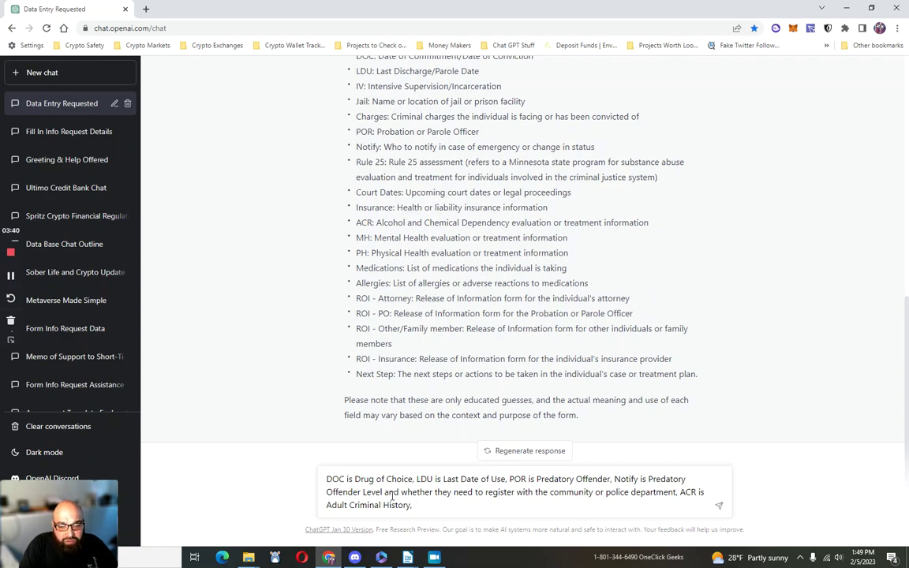
{"action": "type", "text": "Can you polease"}
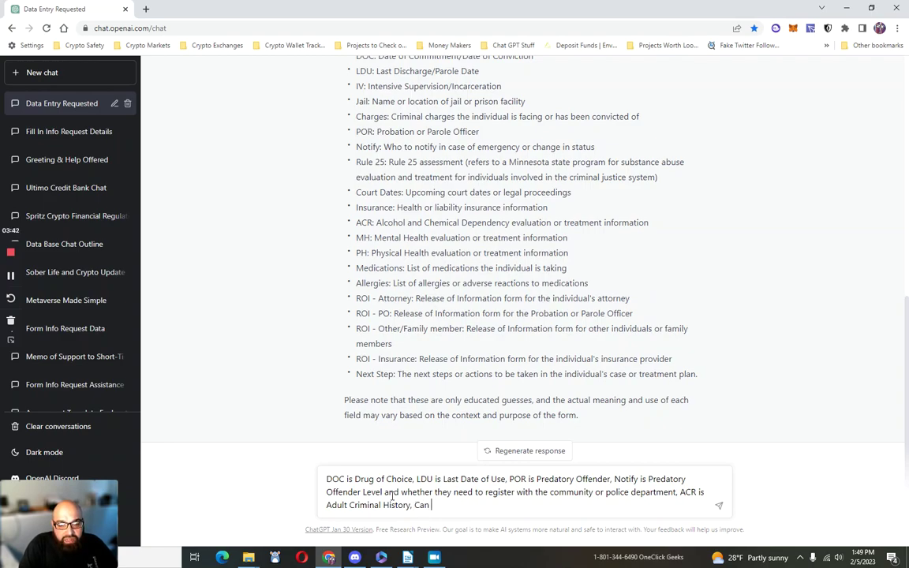
{"action": "key", "text": "BackSpace"}
{"action": "key", "text": "BackSpace"}
{"action": "key", "text": "BackSpace"}
{"action": "key", "text": "BackSpace"}
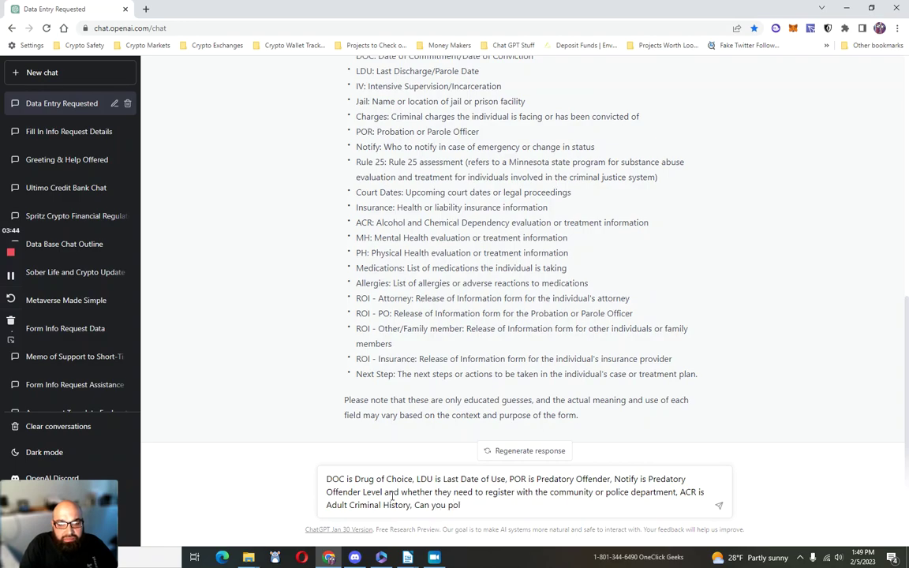
{"action": "type", "text": "lease chan"}
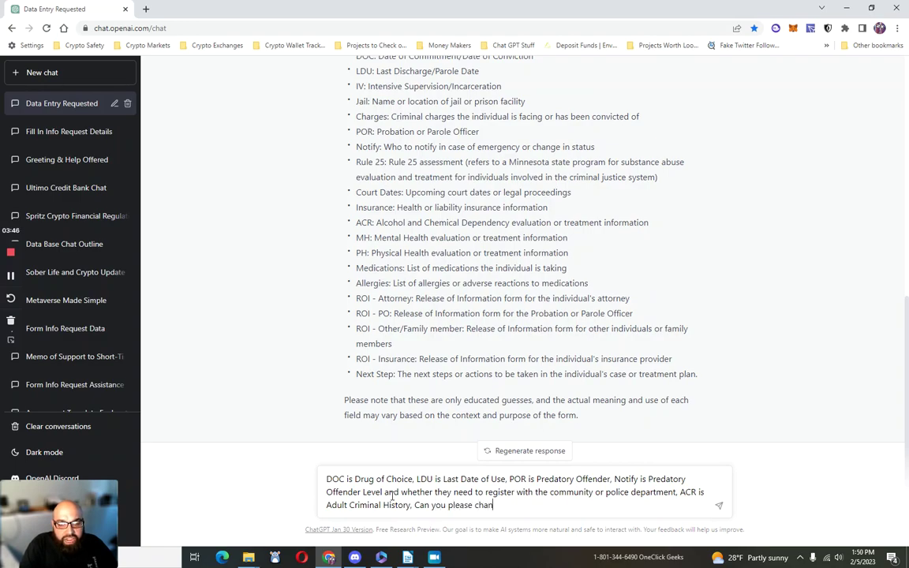
{"action": "type", "text": "ge ROI-Insurance to R"}
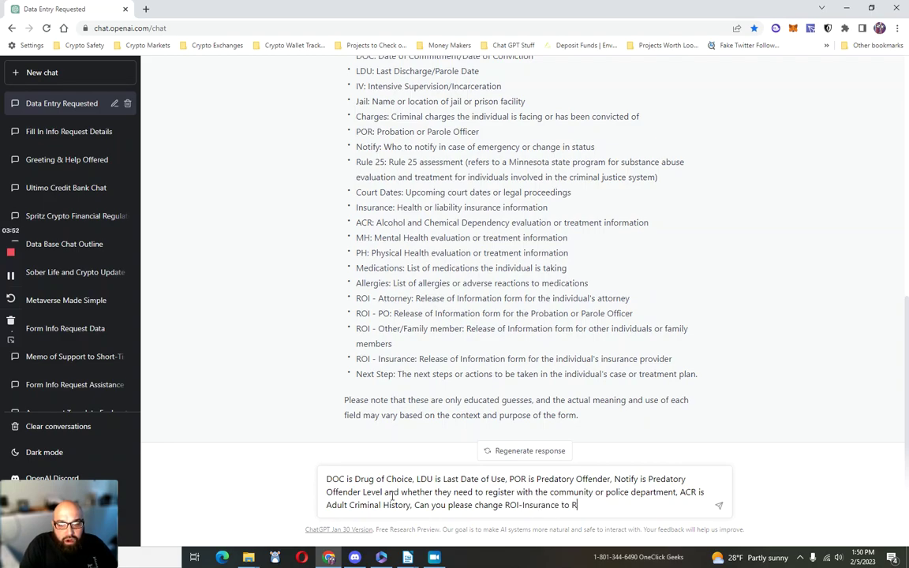
{"action": "type", "text": "OI-Case "}
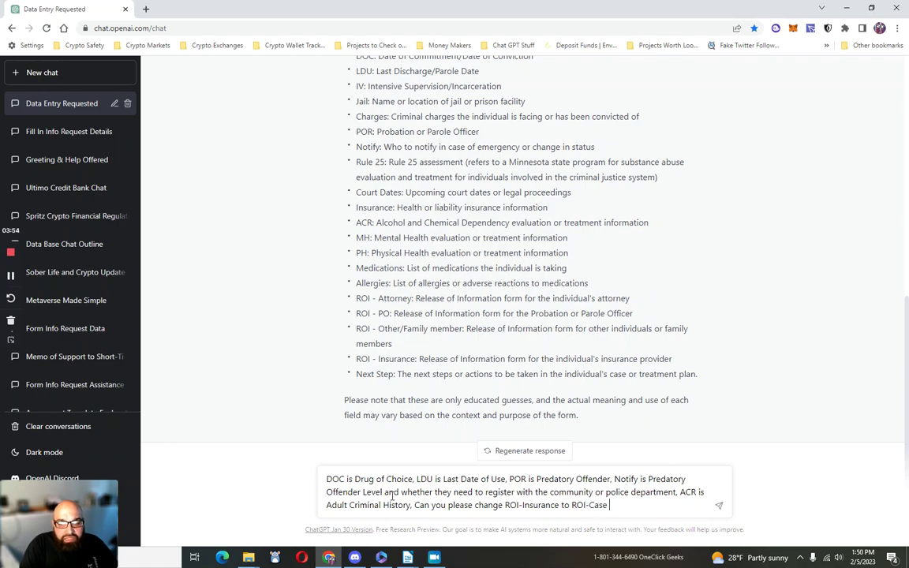
{"action": "type", "text": "Manaager"}
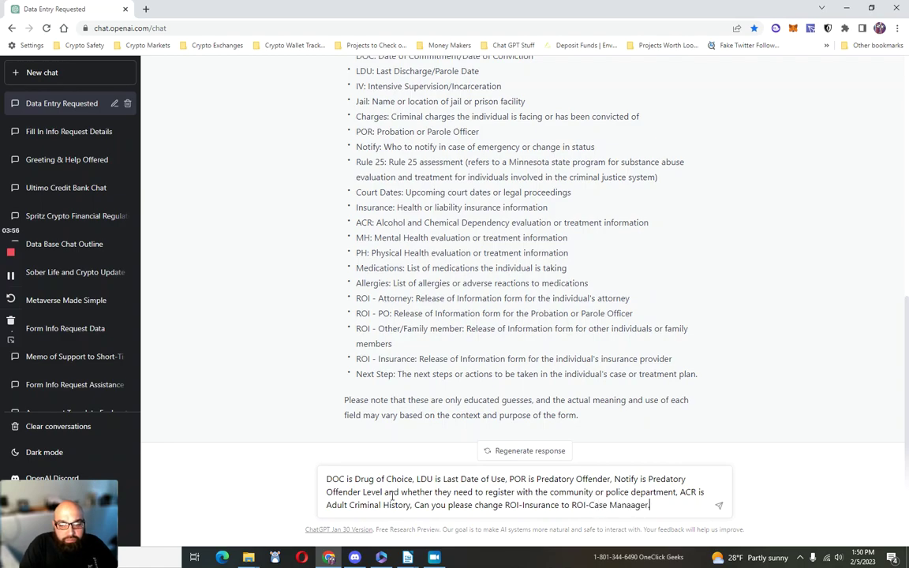
{"action": "type", "text": "."}
{"action": "key", "text": "Return"}
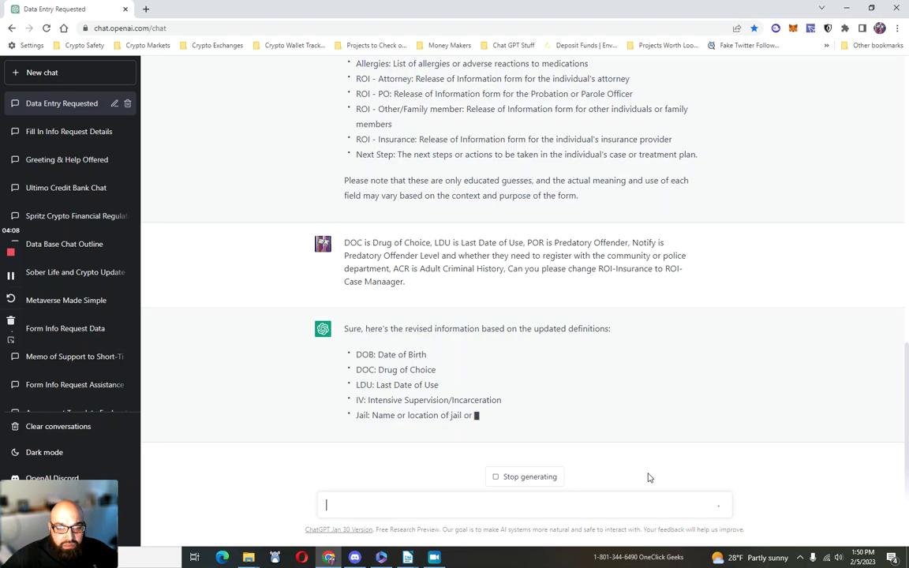
Step: Start a follow-up message explaining that IV means whether they use intravenously
{"action": "left_click", "coordinate": [362, 514]}
{"action": "type", "text": "IV"}
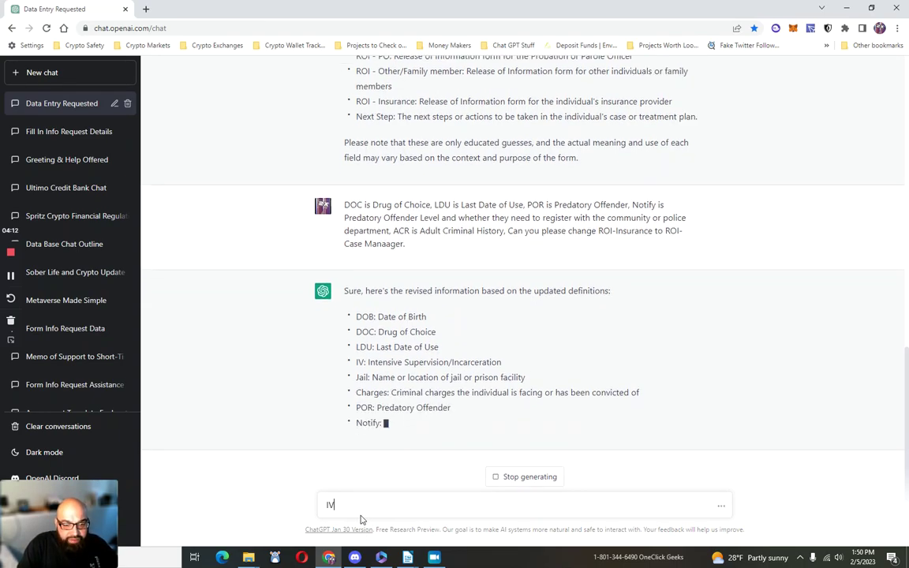
{"action": "type", "text": " is whethe"}
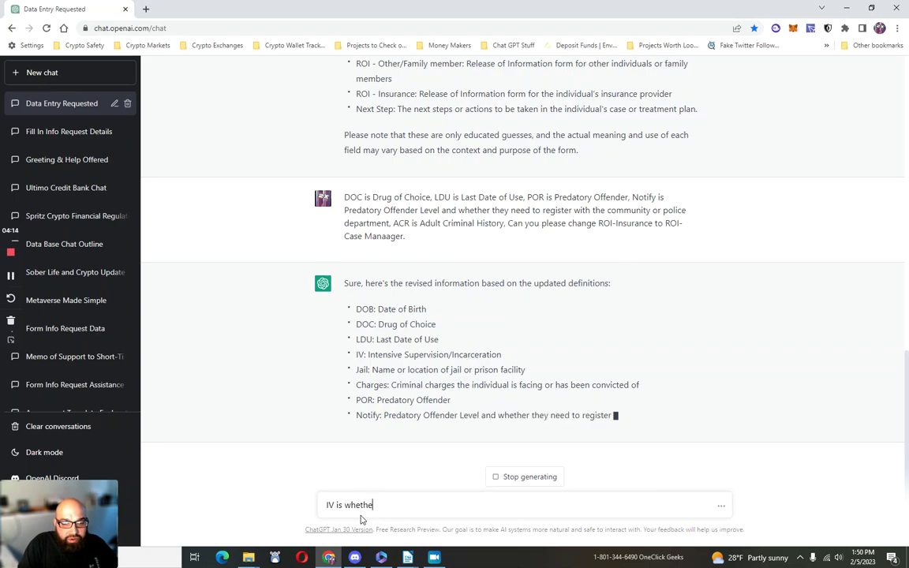
{"action": "type", "text": "r they use "}
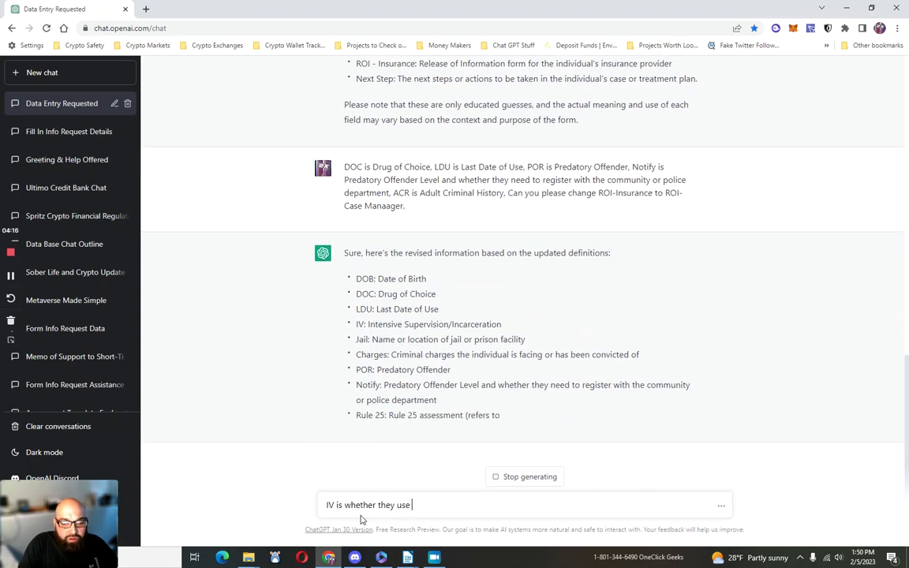
{"action": "type", "text": "interves"}
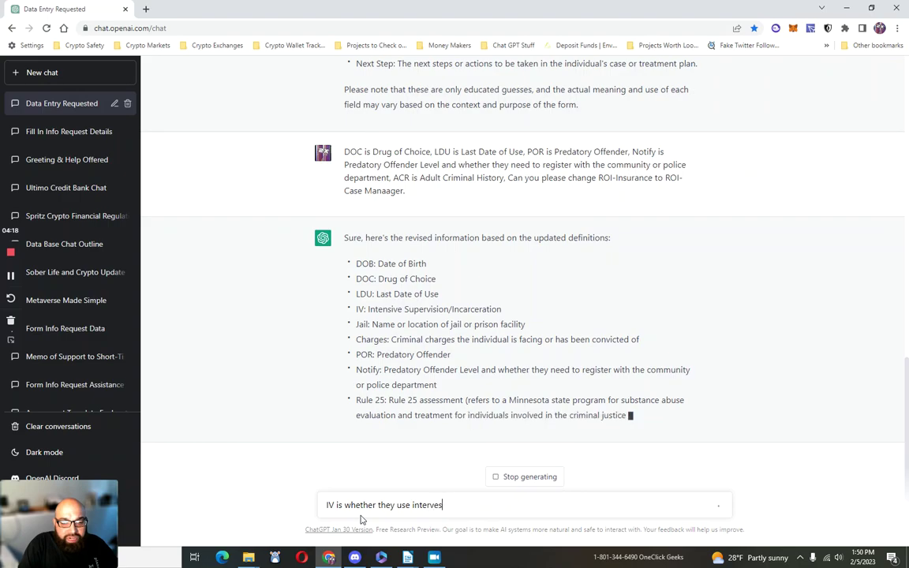
Step: Correct the spelling so the draft reads 'IV is whether they use interveniously.'
{"action": "key", "text": "BackSpace"}
{"action": "type", "text": "niously"}
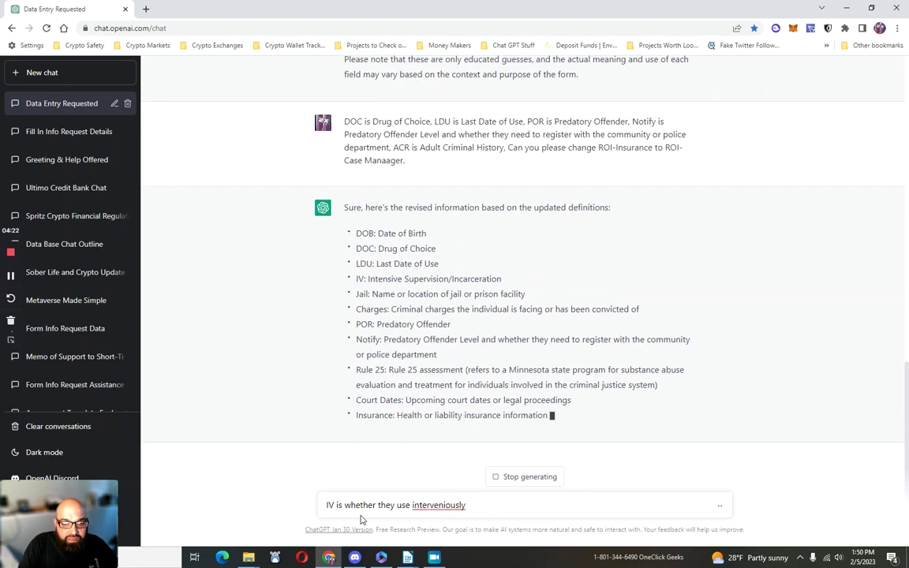
{"action": "type", "text": "."}
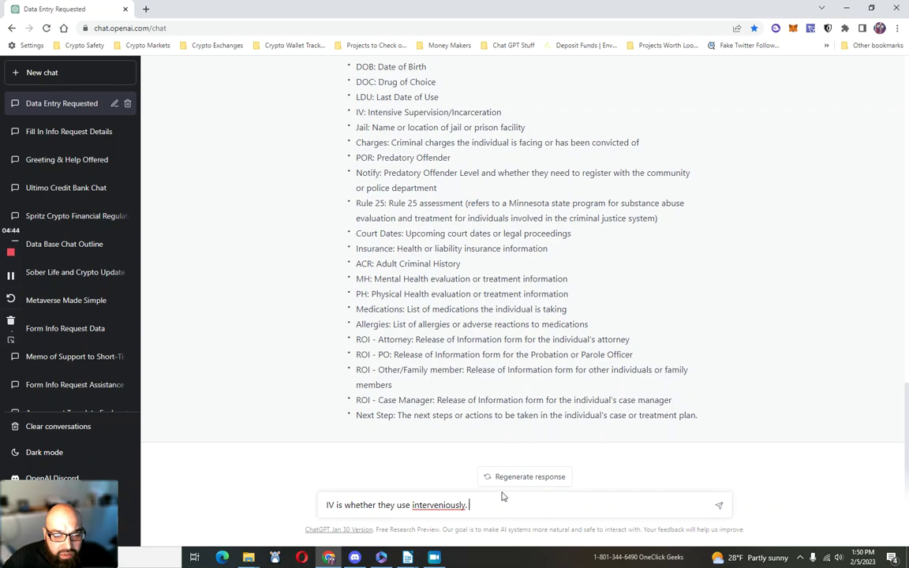
Step: Send the IV clarification and review the updated list through ROI - Case Manager and Next Step
{"action": "key", "text": "Return"}
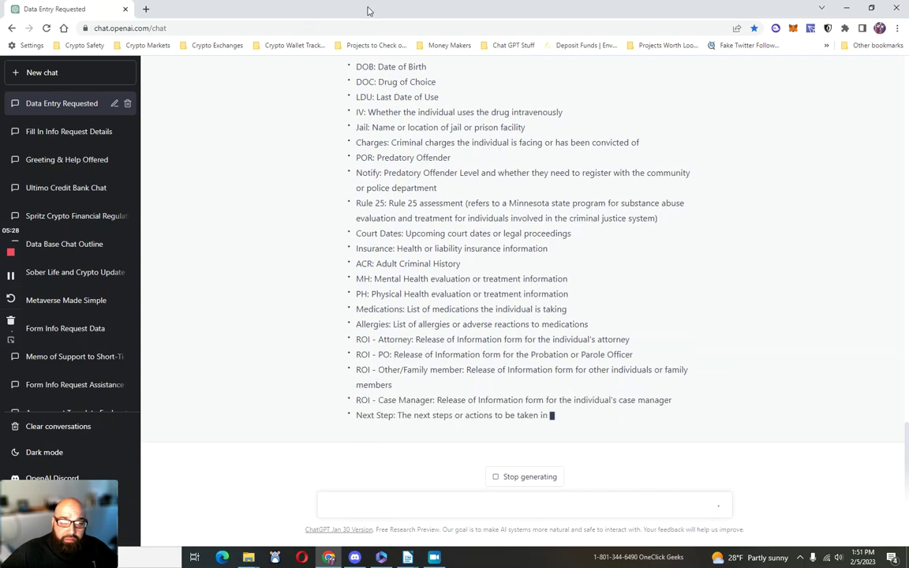
{"action": "scroll", "coordinate": [474, 300], "scroll_direction": "up", "scroll_amount": 1}
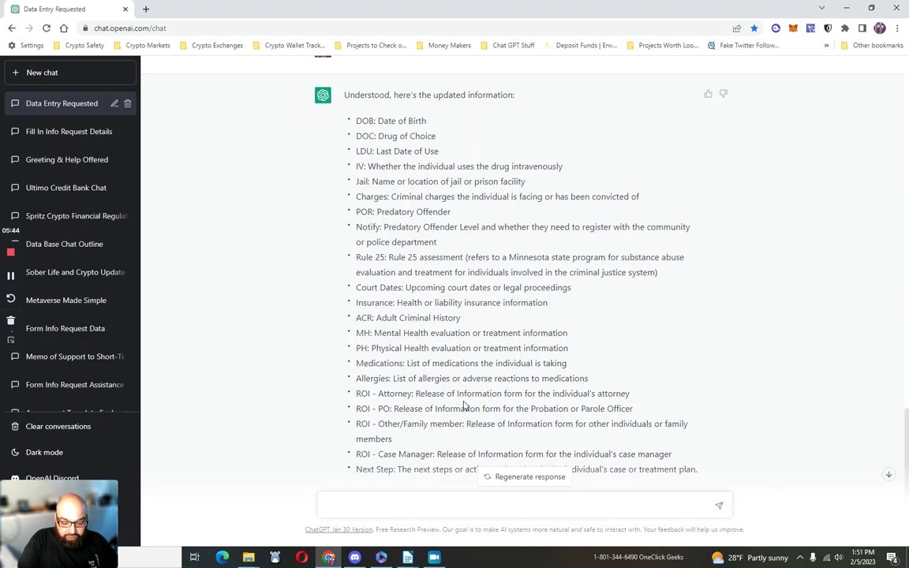
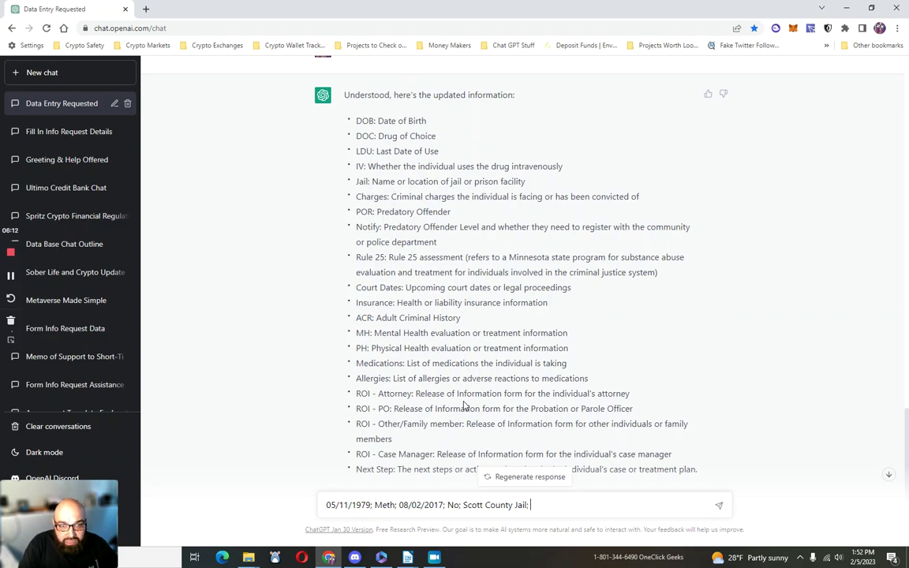
Step: Type the client's birth date; Meth; 08/02/2017; No; Scott County Jail; 5th Degree Possession; No; No; No; N/A; UCare PMAP
{"action": "key", "text": "BackSpace"}
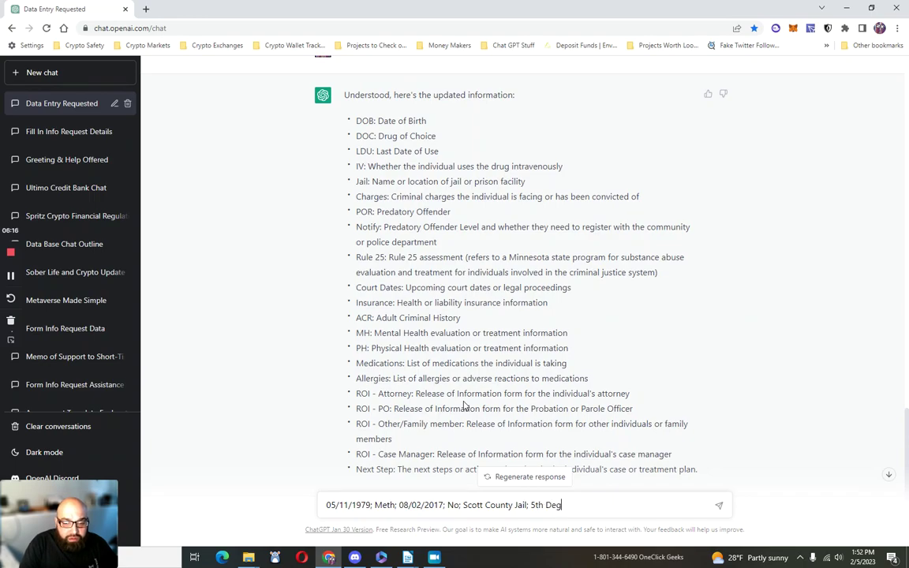
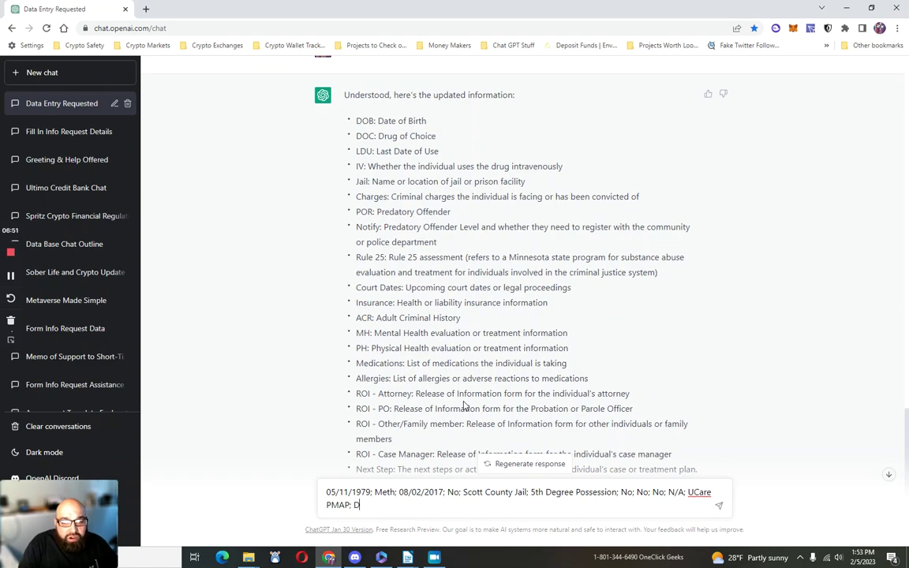
Step: Continue the answers with No Disqualifiers; None; Crohn's Disease; Inflectra; None; and the first contact's name
{"action": "key", "text": "BackSpace"}
{"action": "type", "text": "No"}
{"action": "type", "text": " Disqualifier"}
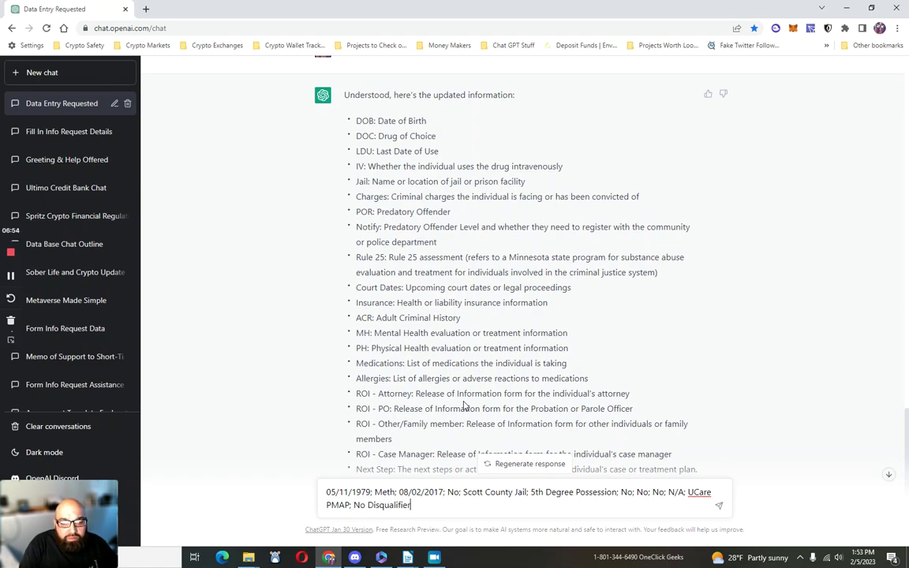
{"action": "type", "text": "s; None;"}
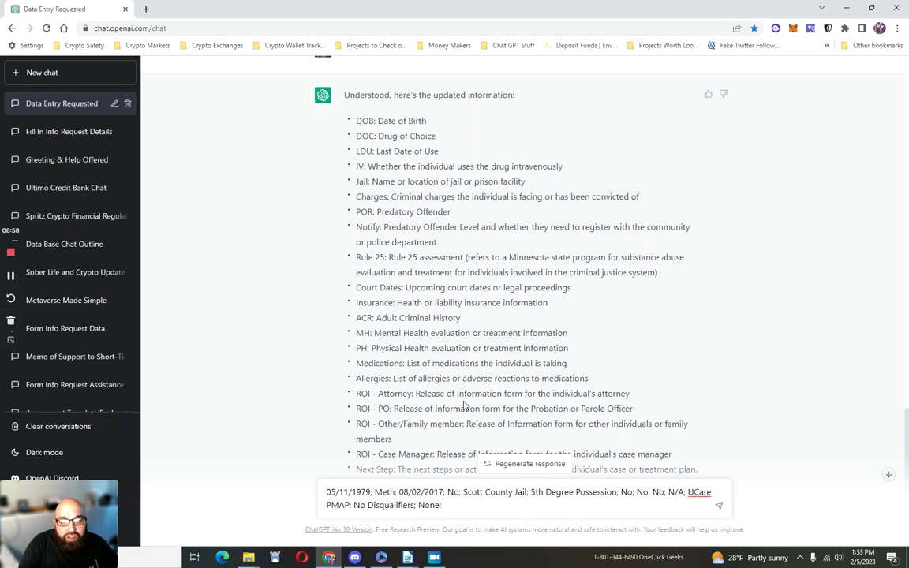
{"action": "type", "text": " Crohn's Di"}
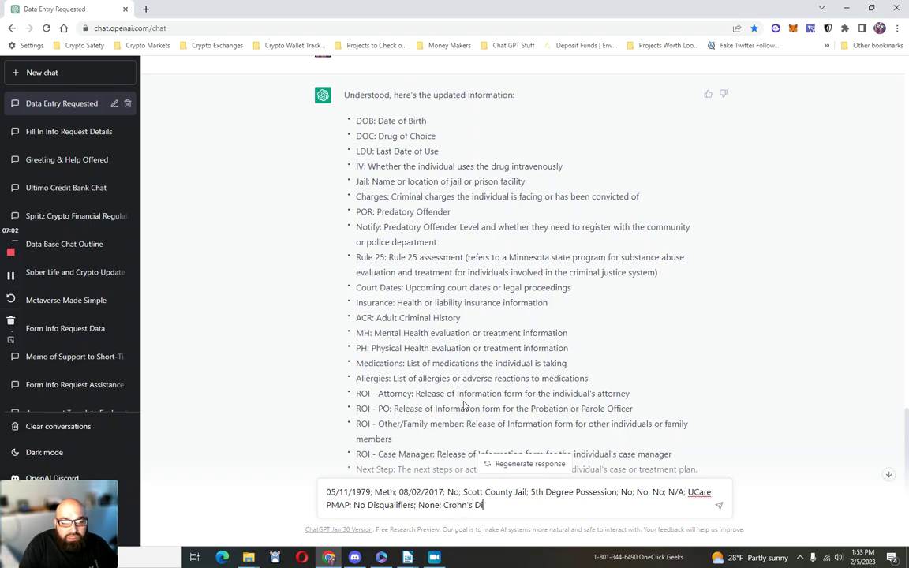
{"action": "type", "text": "sease; None"}
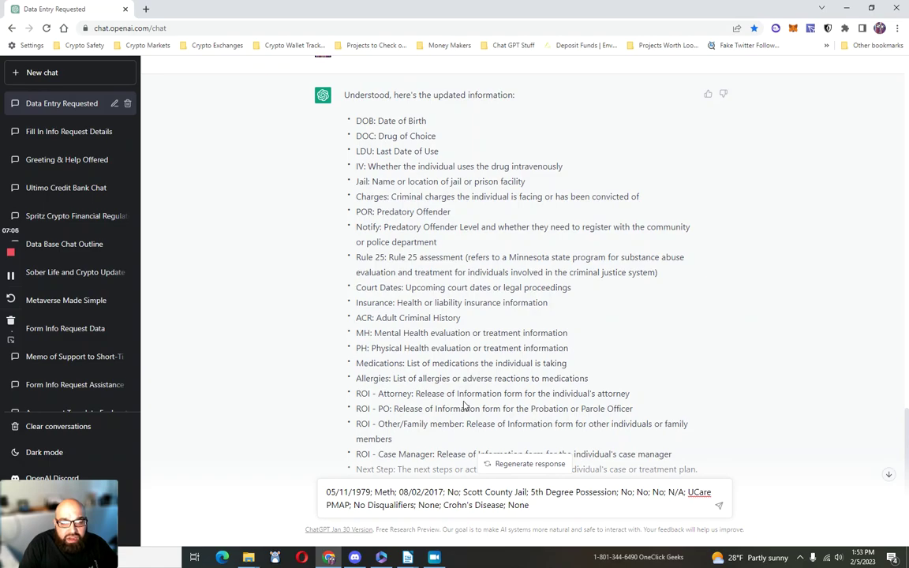
{"action": "key", "text": "BackSpace"}
{"action": "key", "text": "BackSpace"}
{"action": "key", "text": "BackSpace"}
{"action": "key", "text": "BackSpace"}
{"action": "type", "text": "Inflextra"}
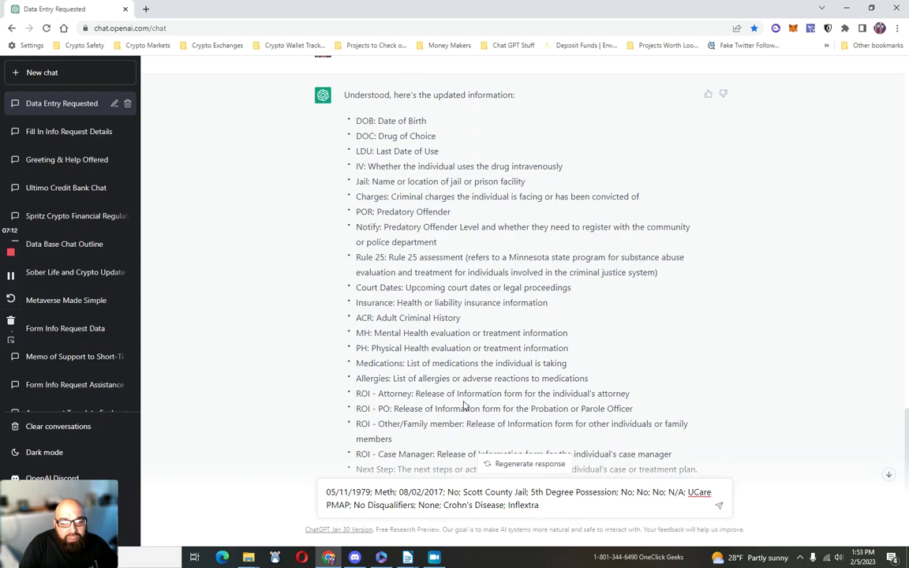
{"action": "key", "text": "BackSpace"}
{"action": "key", "text": "BackSpace"}
{"action": "type", "text": "ctra; "}
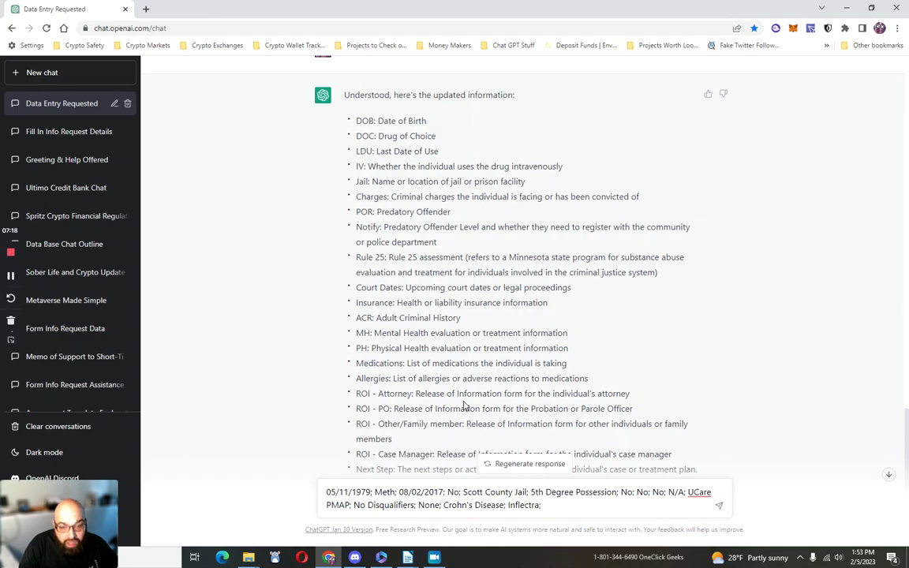
{"action": "type", "text": "None; "}
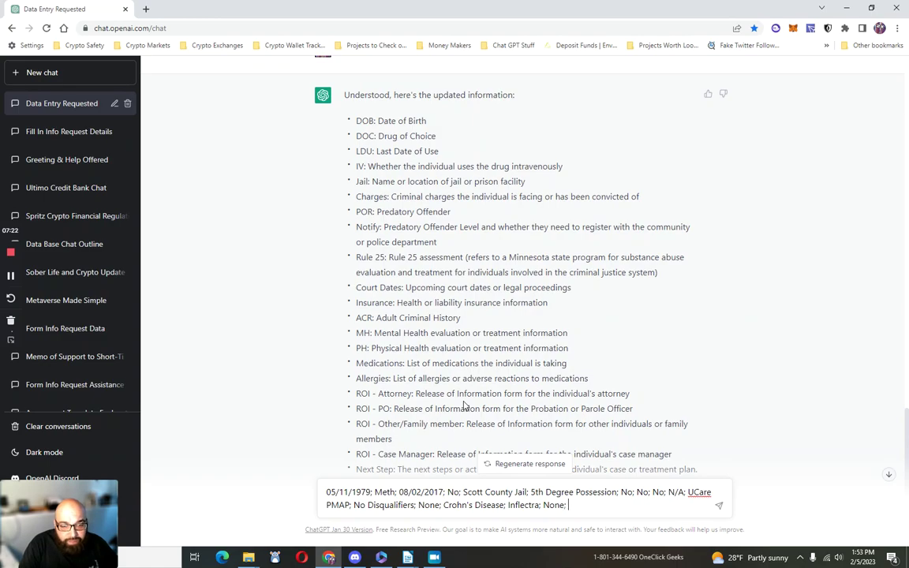
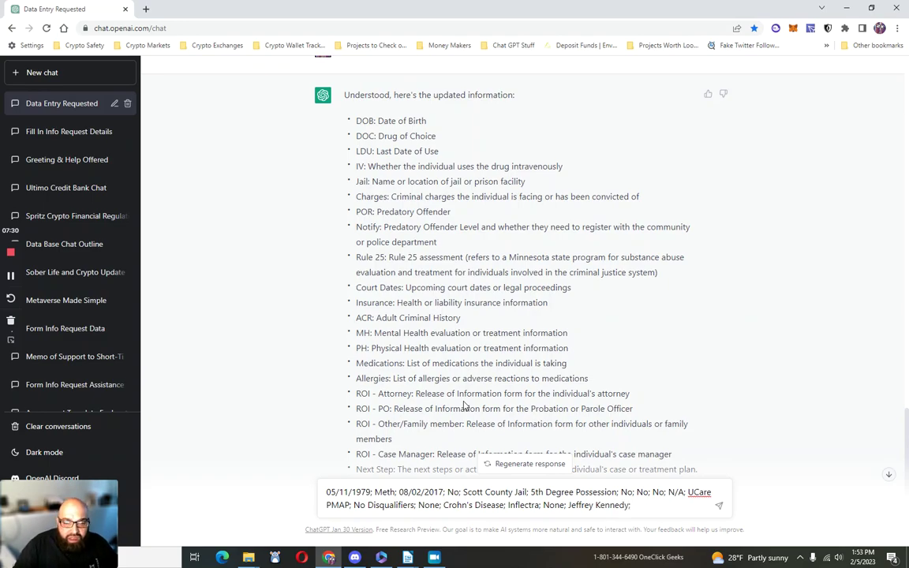
{"action": "scroll", "coordinate": [466, 407], "scroll_direction": "up", "scroll_amount": 1}
{"action": "scroll", "coordinate": [505, 410], "scroll_direction": "down", "scroll_amount": 2}
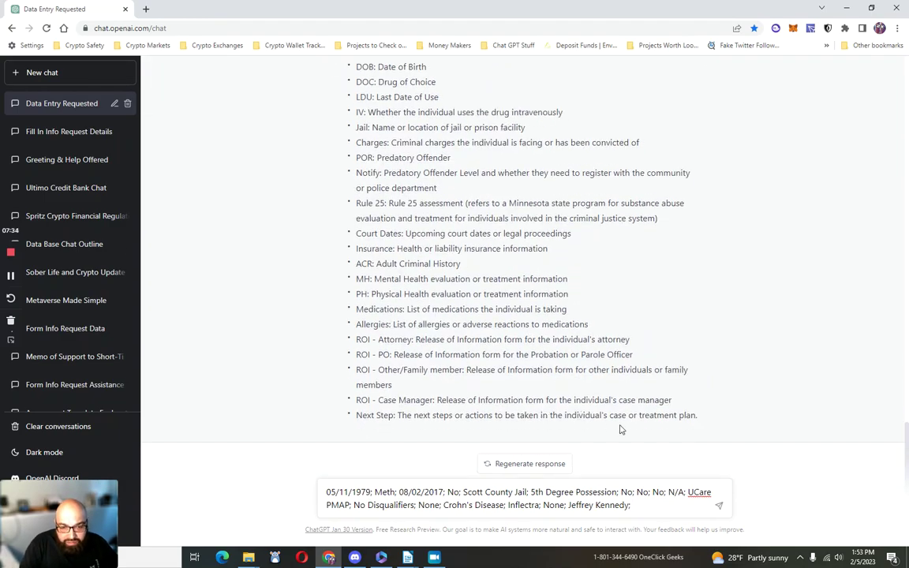
Step: Add the second contact, None, and next step 'Send out Employment Application/Send out conditional acceptance letter', then send
{"action": "type", "text": "None; None;"}
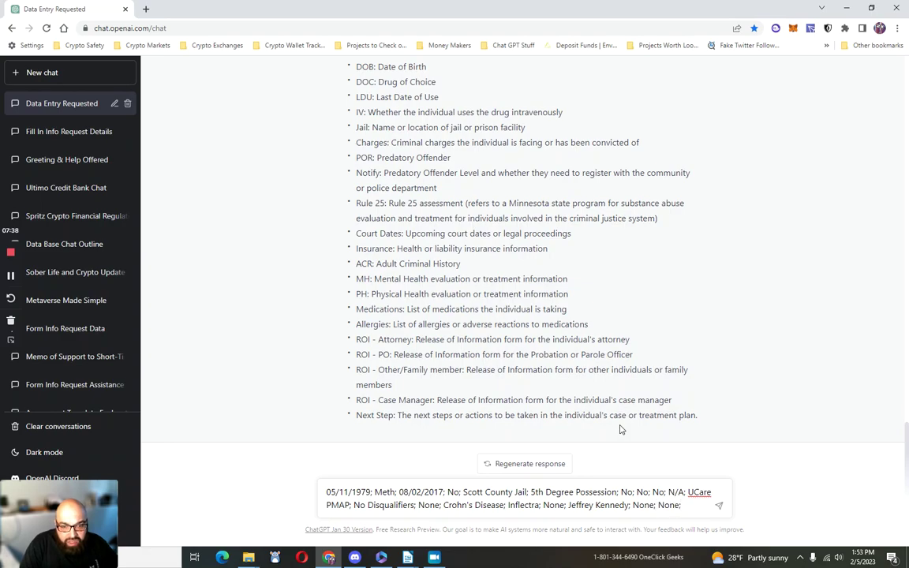
{"action": "key", "text": "BackSpace"}
{"action": "key", "text": "BackSpace"}
{"action": "key", "text": "BackSpace"}
{"action": "key", "text": "BackSpace"}
{"action": "key", "text": "BackSpace"}
{"action": "key", "text": "BackSpace"}
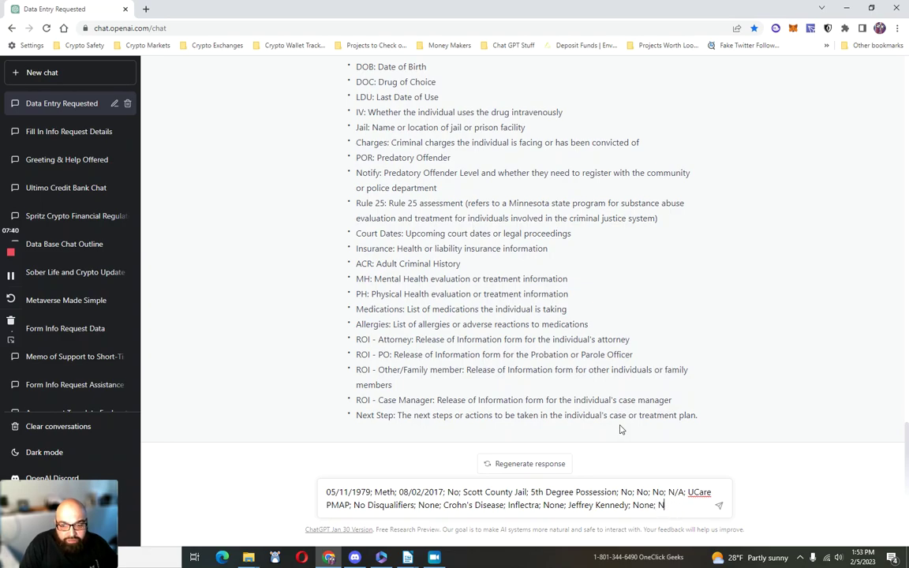
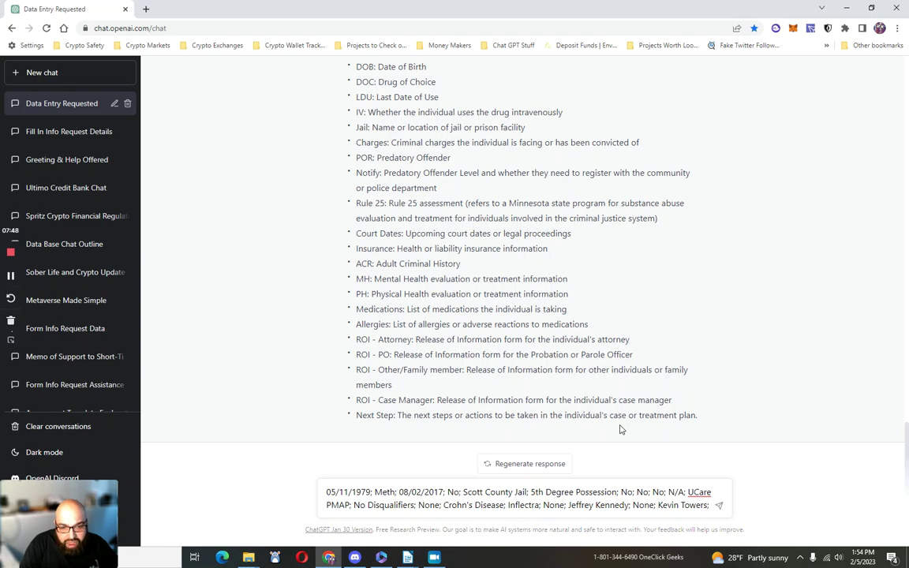
{"action": "type", "text": ";"}
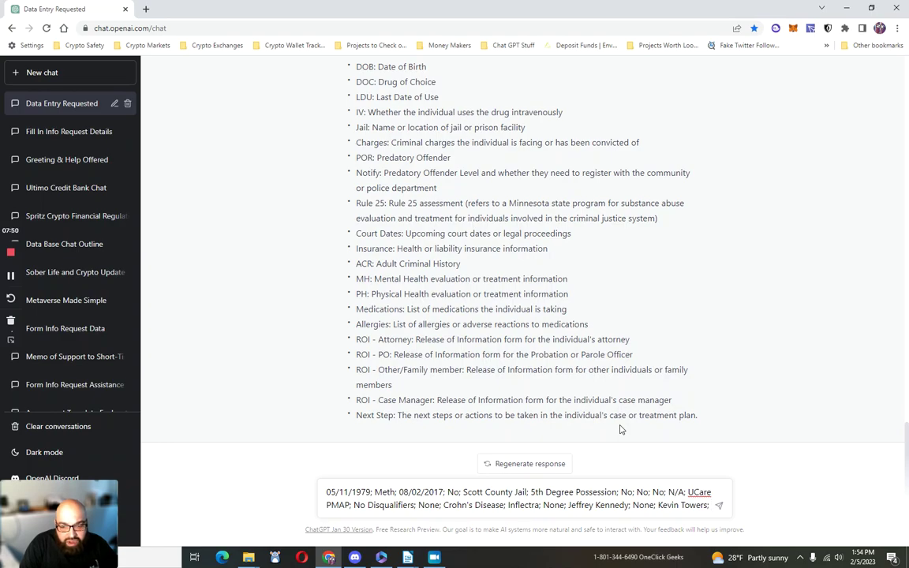
{"action": "type", "text": " None; "}
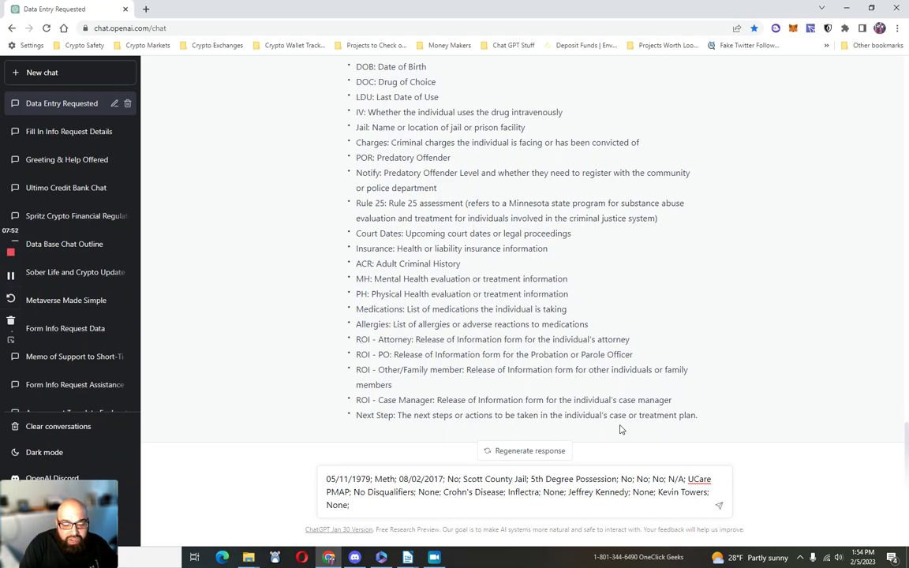
{"action": "type", "text": "Send oiut"}
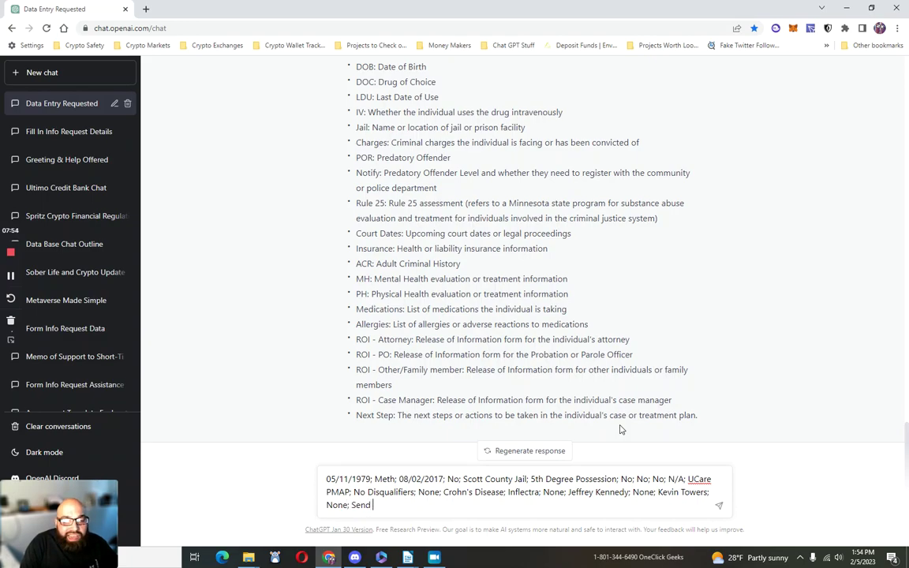
{"action": "key", "text": "BackSpace"}
{"action": "type", "text": "ut"}
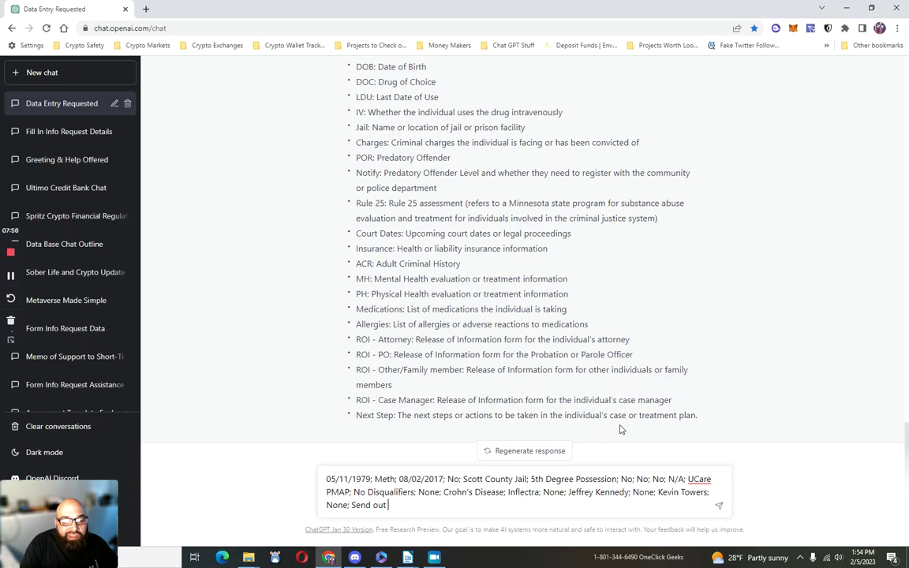
{"action": "type", "text": " Emplayem"}
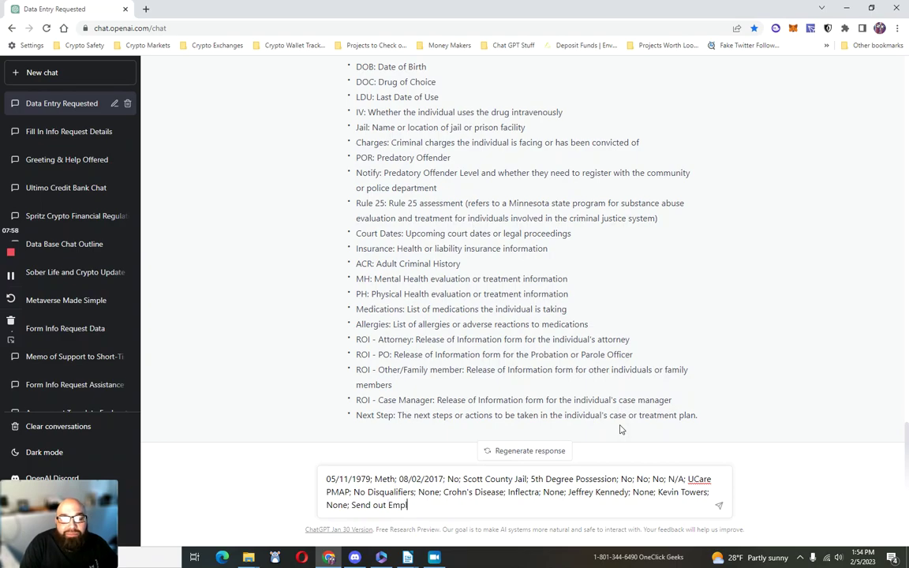
{"action": "key", "text": "BackSpace"}
{"action": "key", "text": "BackSpace"}
{"action": "key", "text": "BackSpace"}
{"action": "key", "text": "BackSpace"}
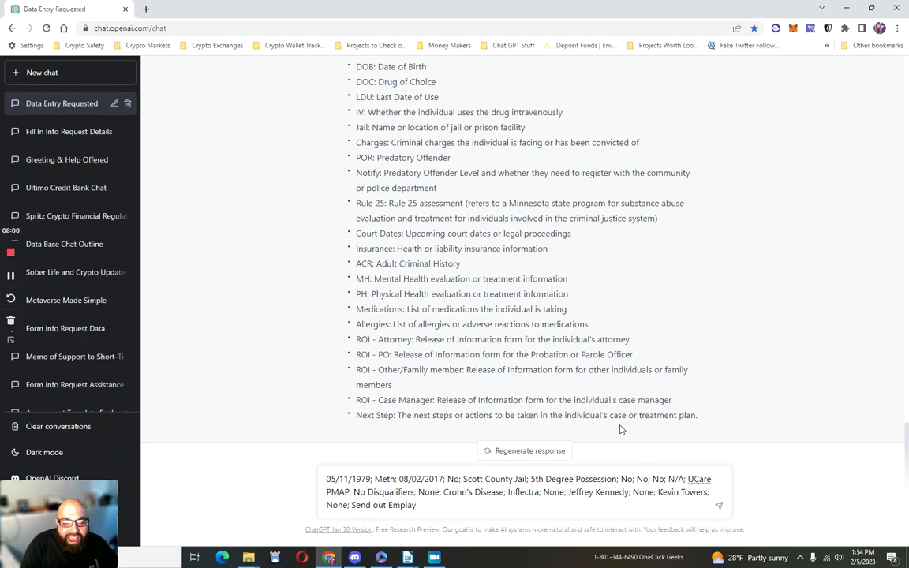
{"action": "type", "text": "oyment Application"}
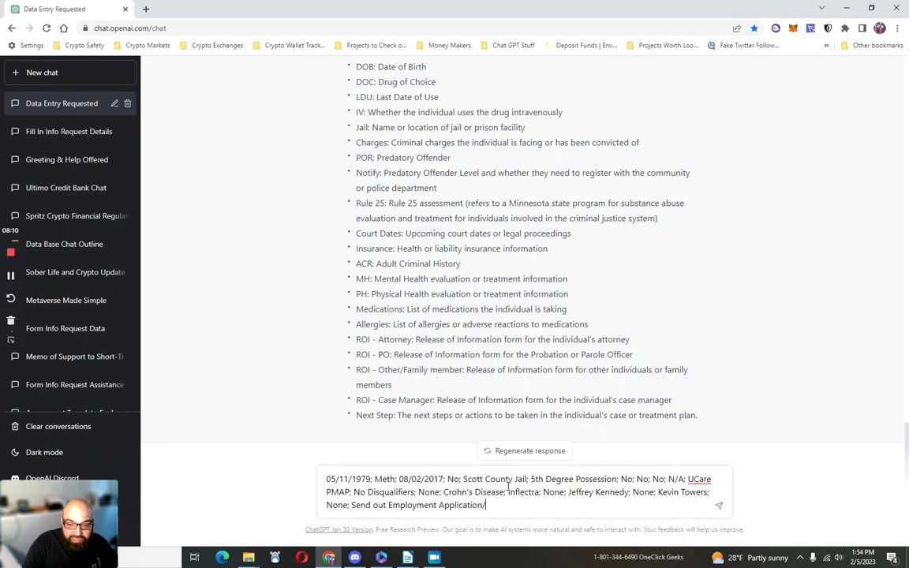
{"action": "type", "text": "/Sebd iy="}
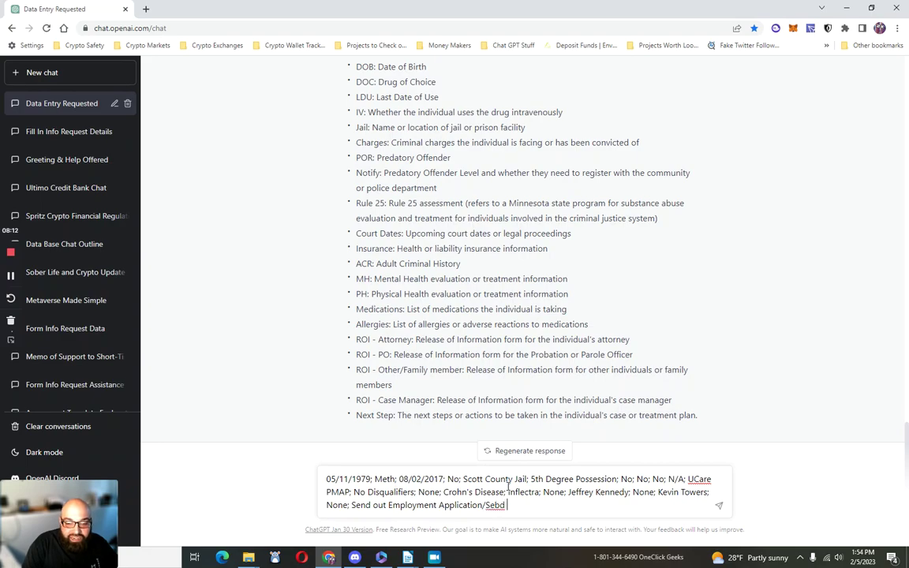
{"action": "key", "text": "BackSpace"}
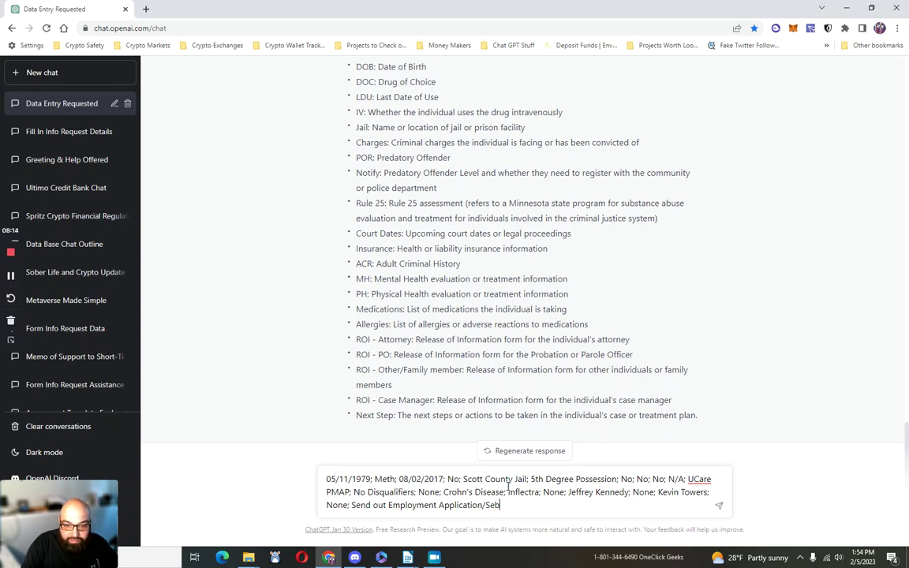
{"action": "type", "text": "d out con"}
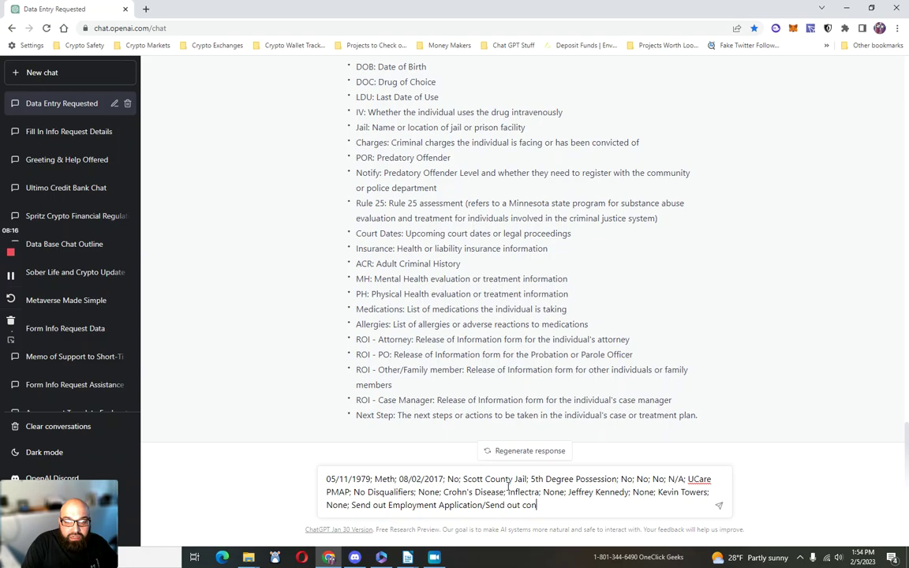
{"action": "type", "text": "ditioal acceptance letter."}
{"action": "key", "text": "Return"}
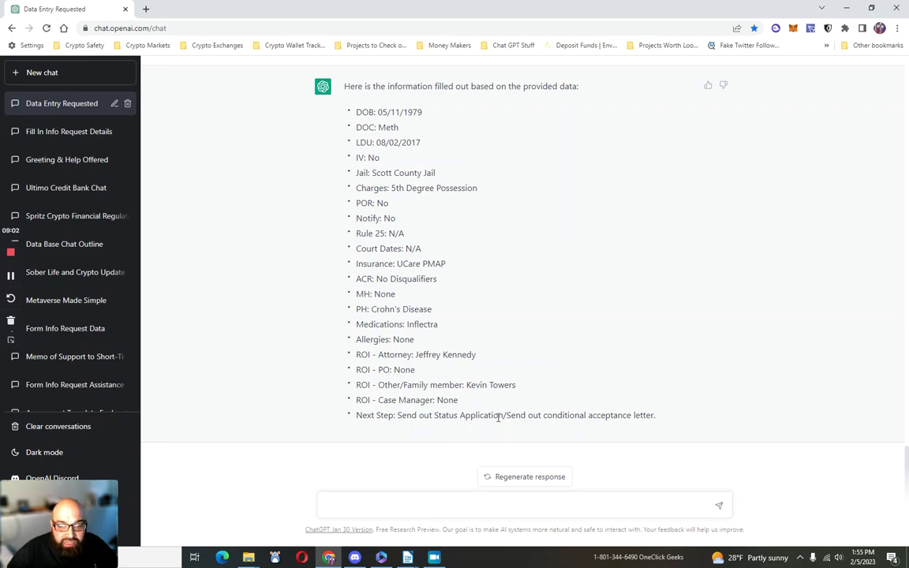
{"action": "scroll", "coordinate": [560, 430], "scroll_direction": "up", "scroll_amount": 3}
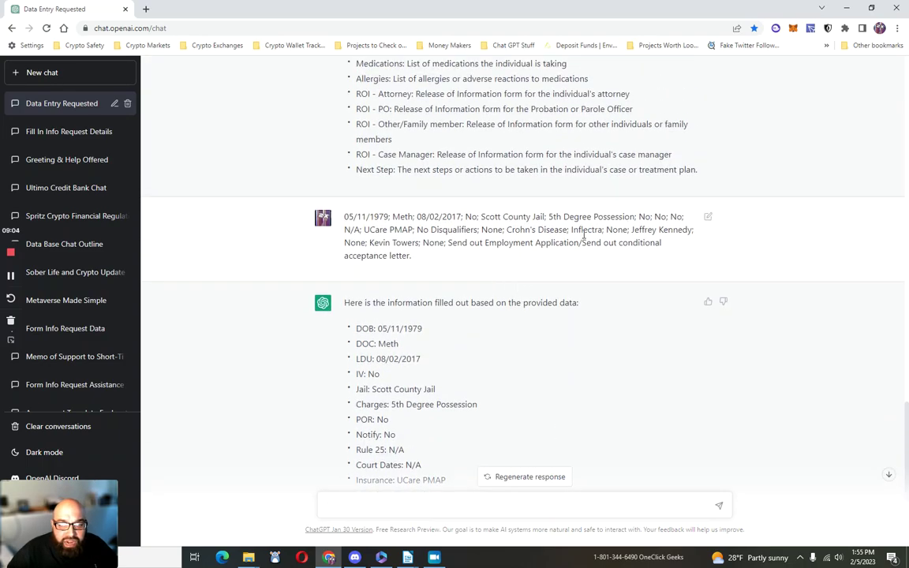
{"action": "scroll", "coordinate": [503, 240], "scroll_direction": "down", "scroll_amount": 3}
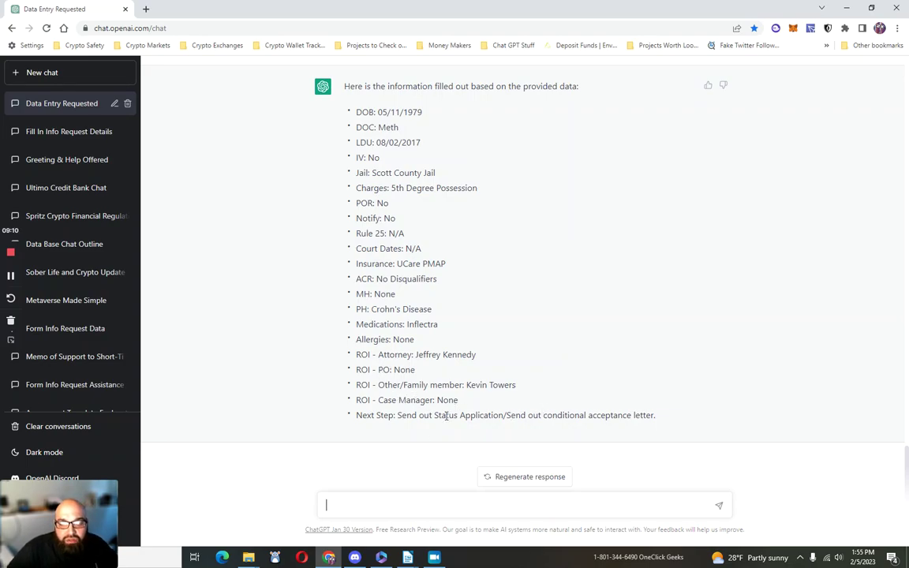
{"action": "scroll", "coordinate": [470, 420], "scroll_direction": "up", "scroll_amount": 1}
{"action": "scroll", "coordinate": [470, 420], "scroll_direction": "up", "scroll_amount": 2}
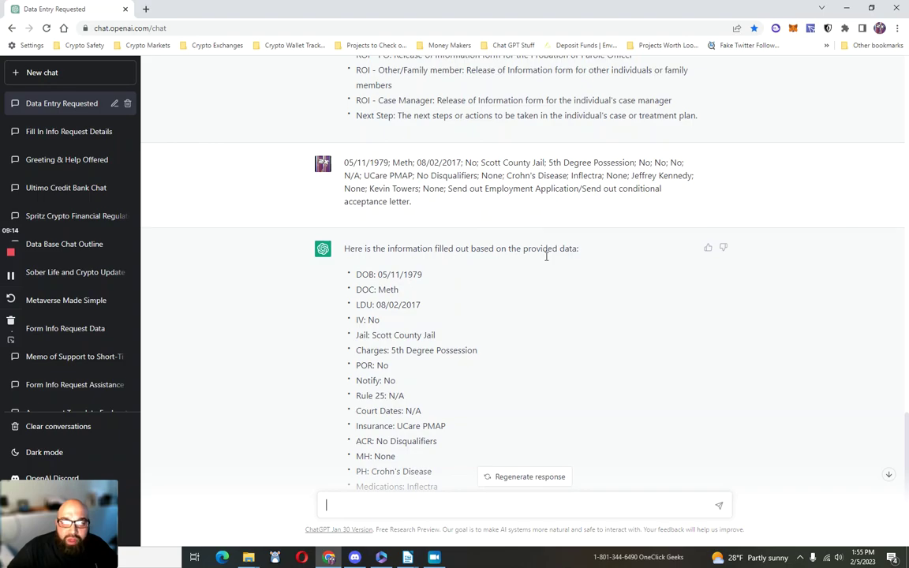
{"action": "scroll", "coordinate": [444, 435], "scroll_direction": "down", "scroll_amount": 2}
{"action": "type", "text": "Why did"}
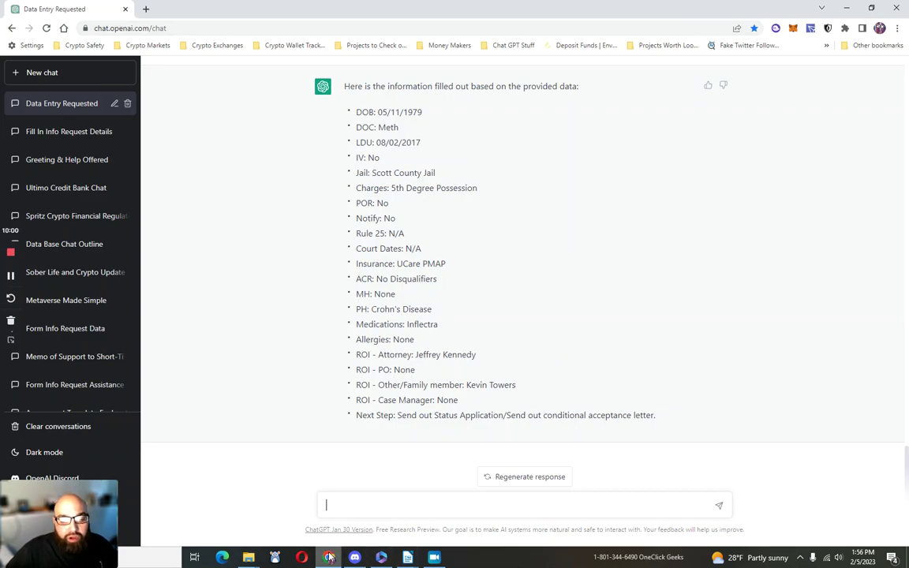
Step: Search for 'google docs' in a new tab and start a blank Untitled document
{"action": "left_click", "coordinate": [145, 9]}
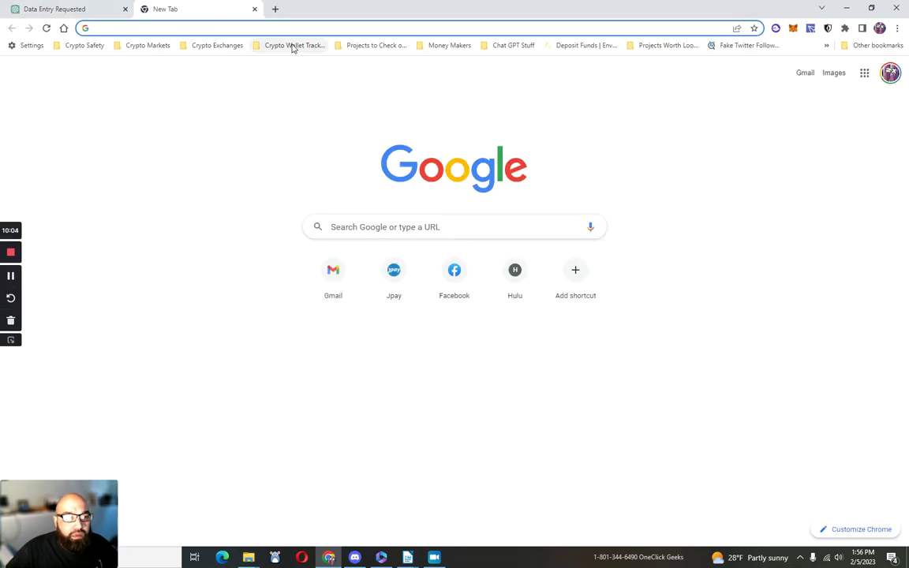
{"action": "type", "text": "google"}
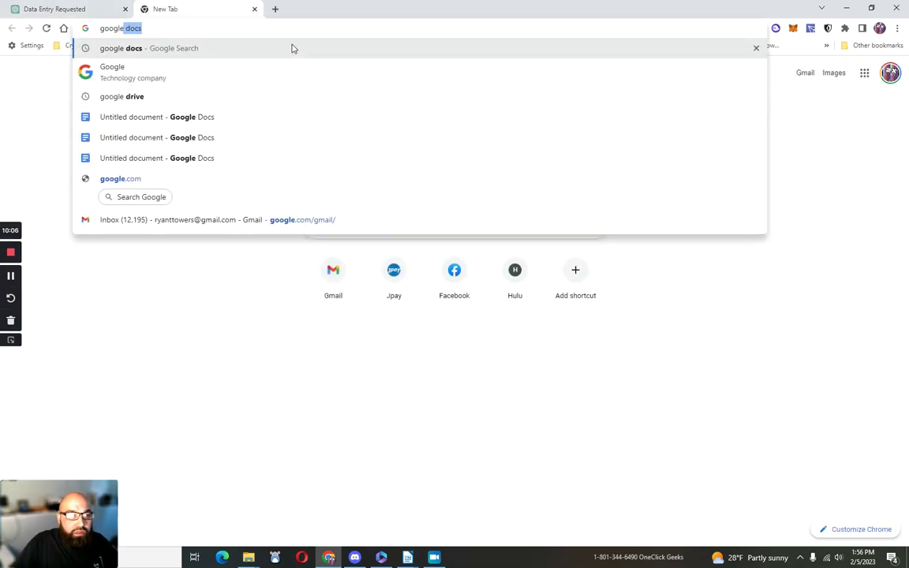
{"action": "left_click", "coordinate": [99, 45]}
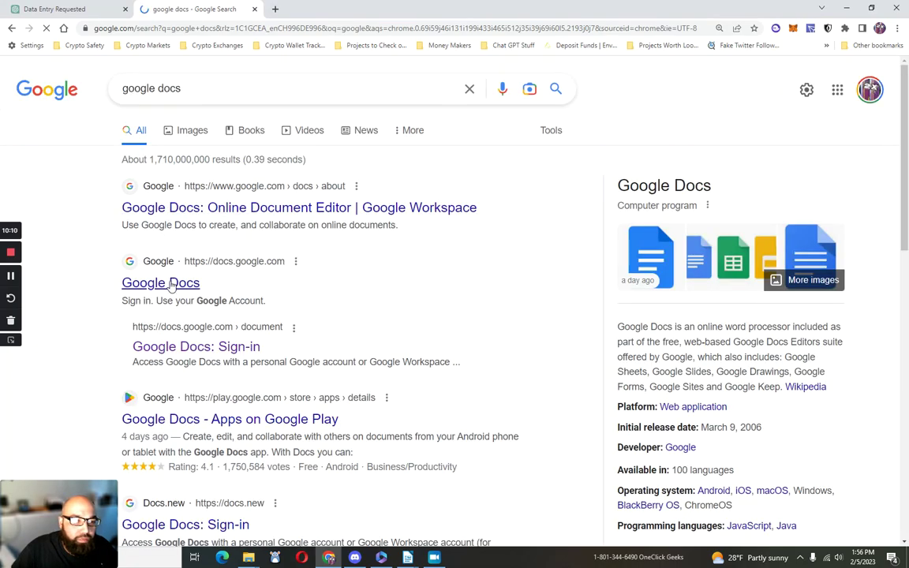
{"action": "left_click", "coordinate": [181, 345]}
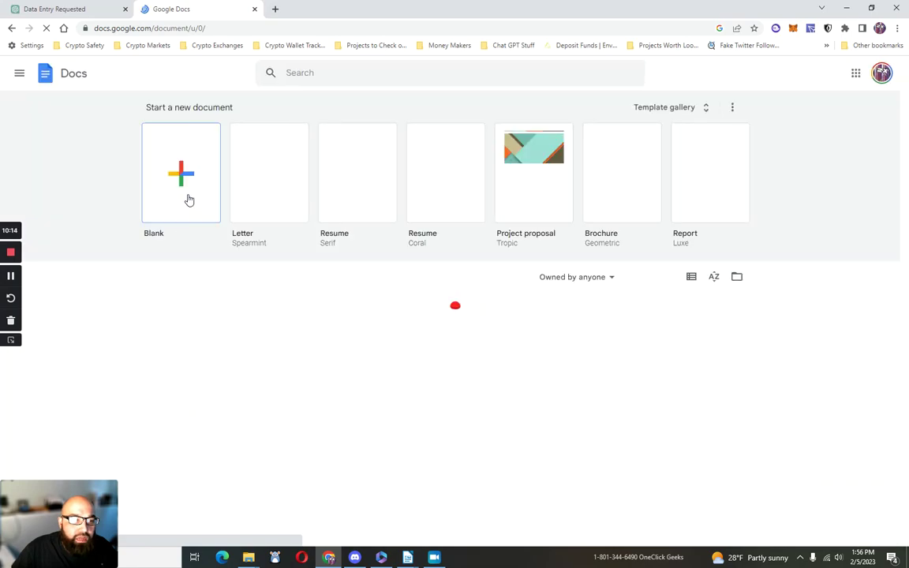
{"action": "left_click", "coordinate": [187, 193]}
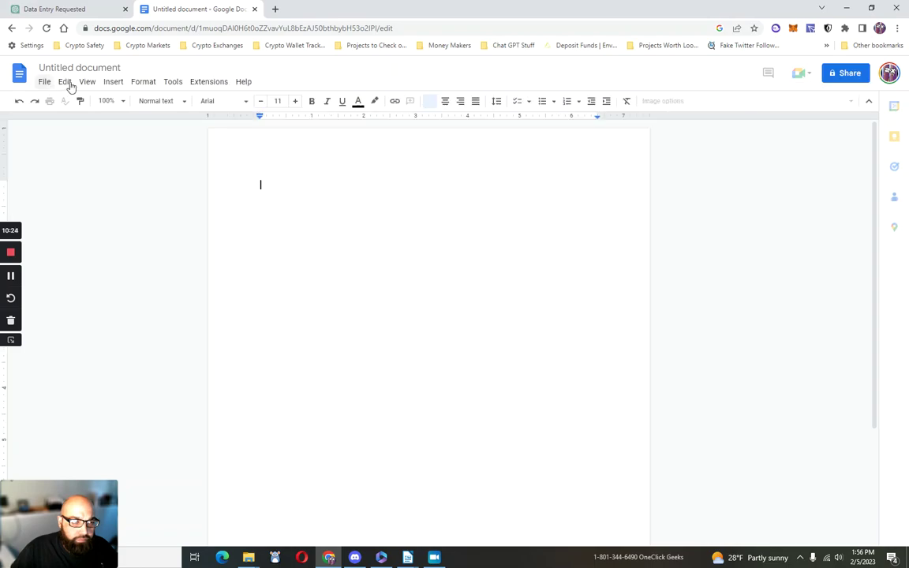
Step: Turn on Voice typing from the Tools menu, then return to the ChatGPT tab
{"action": "left_click", "coordinate": [137, 83]}
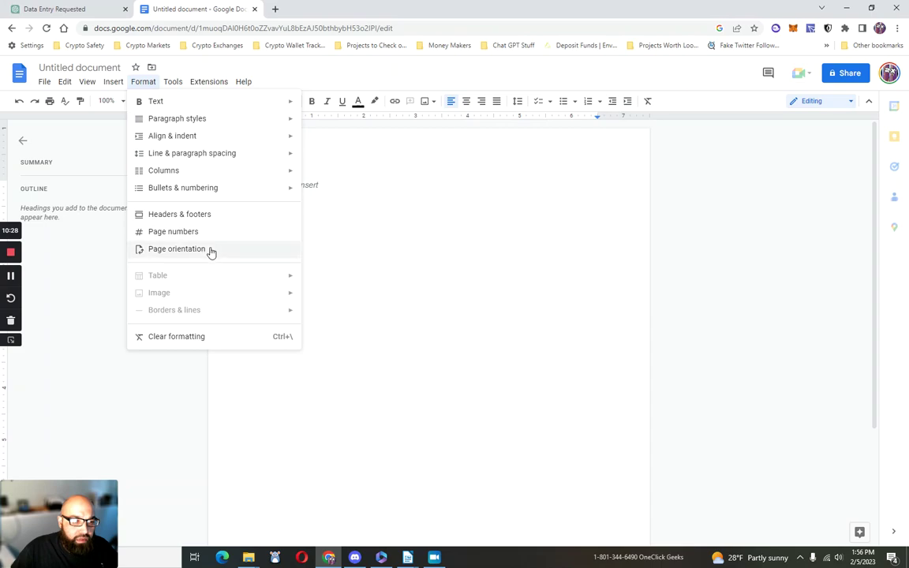
{"action": "left_click", "coordinate": [173, 82]}
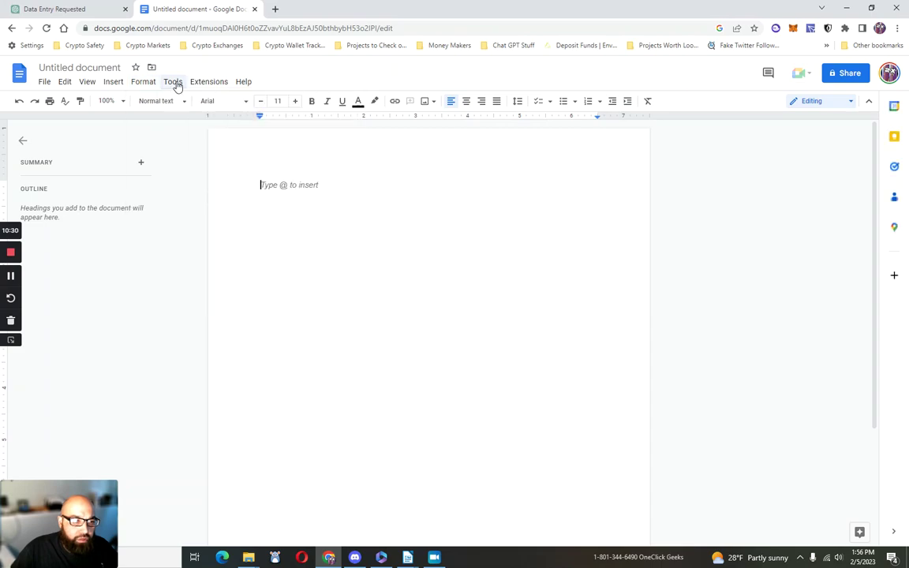
{"action": "left_click", "coordinate": [175, 83]}
{"action": "left_click", "coordinate": [203, 252]}
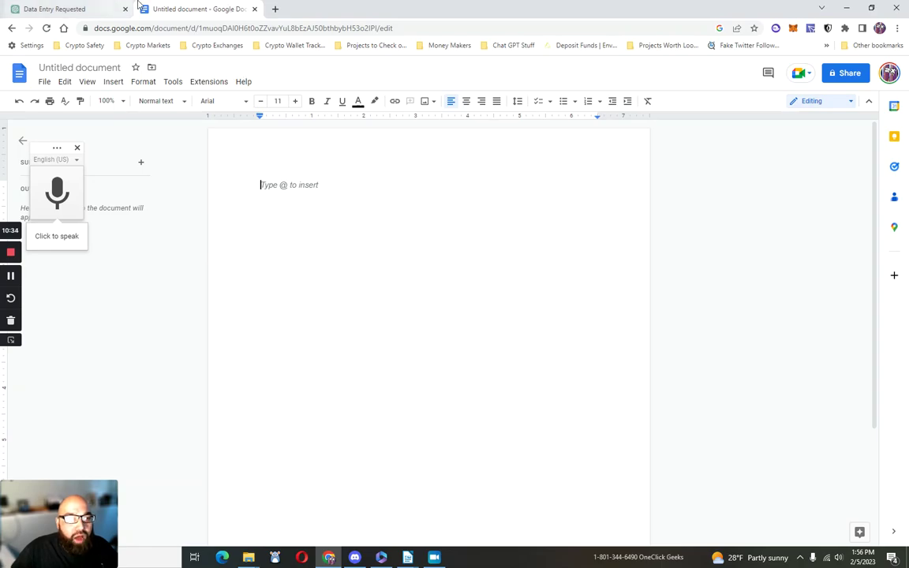
{"action": "left_click", "coordinate": [87, 8]}
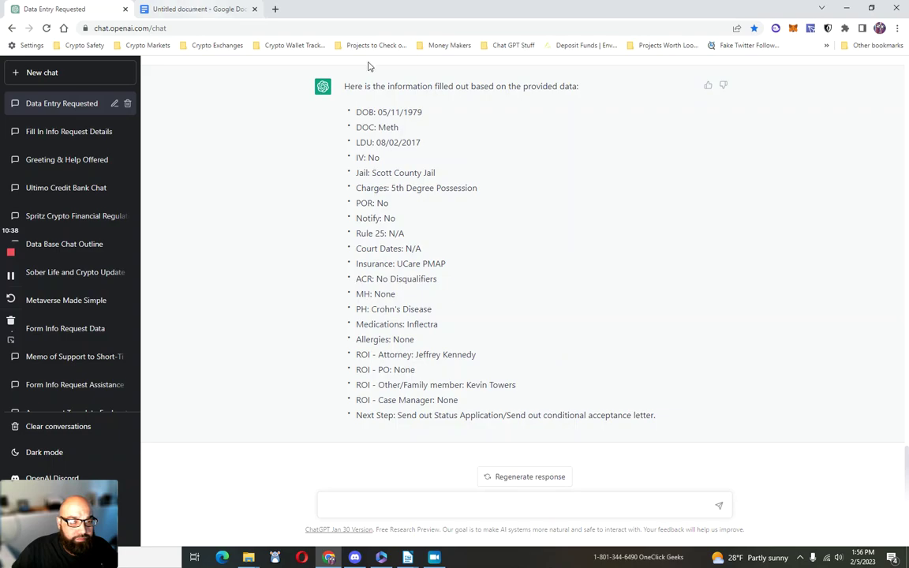
Step: Restore Chrome to a smaller window, with Writer at upper left and Chrome on the right
{"action": "double_click", "coordinate": [785, 8]}
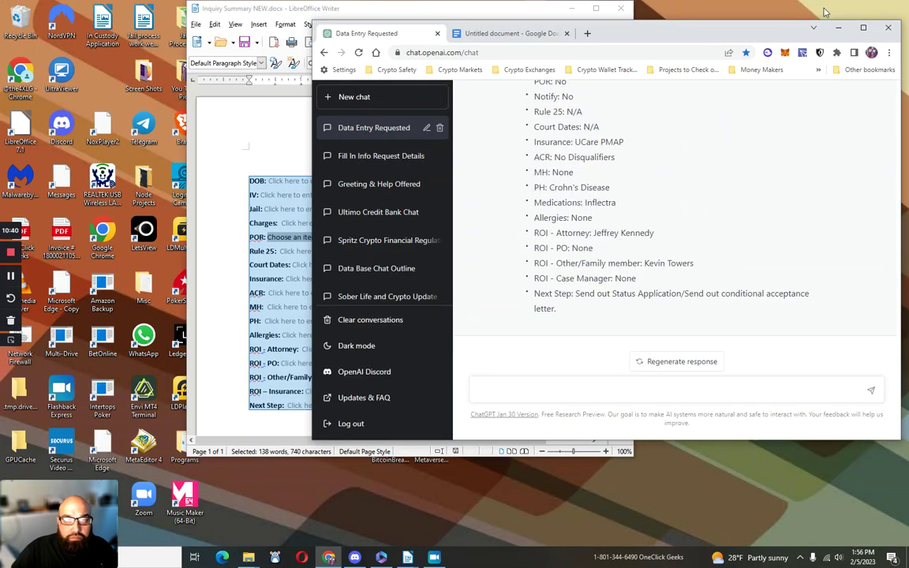
{"action": "left_click_drag", "start_coordinate": [741, 42], "coordinate": [377, 81]}
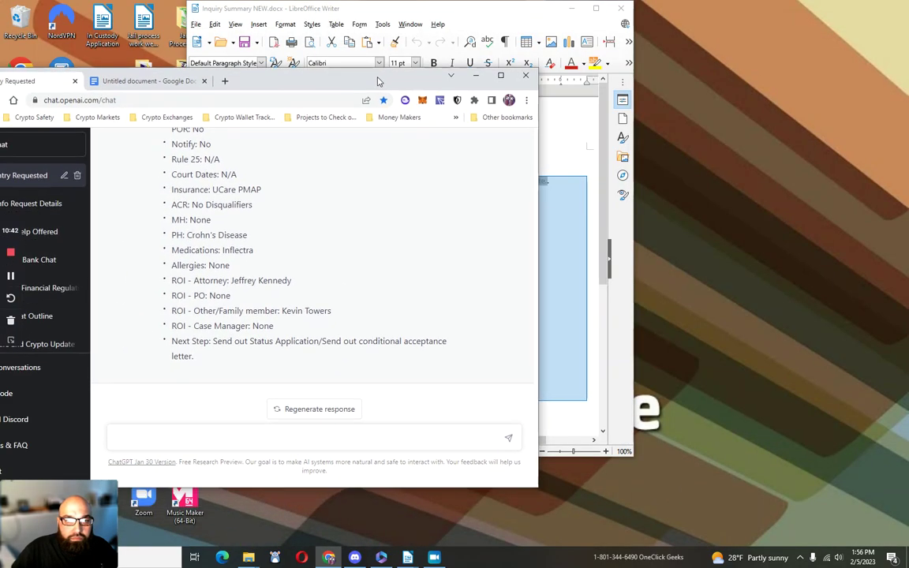
{"action": "left_click", "coordinate": [481, 10]}
{"action": "left_click_drag", "start_coordinate": [477, 12], "coordinate": [292, 21]}
{"action": "left_click", "coordinate": [381, 79]}
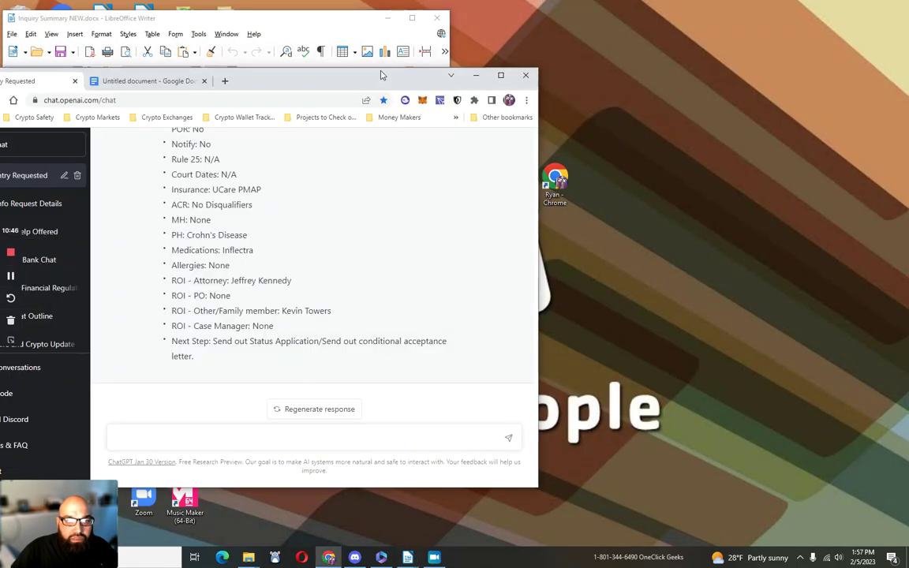
{"action": "left_click_drag", "start_coordinate": [381, 79], "coordinate": [712, 32]}
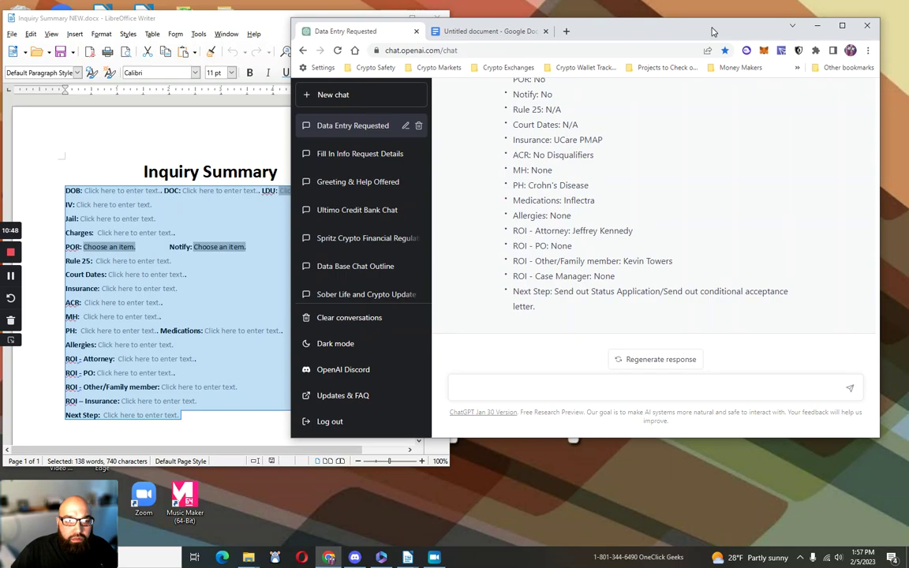
{"action": "left_click_drag", "start_coordinate": [585, 35], "coordinate": [556, 48]}
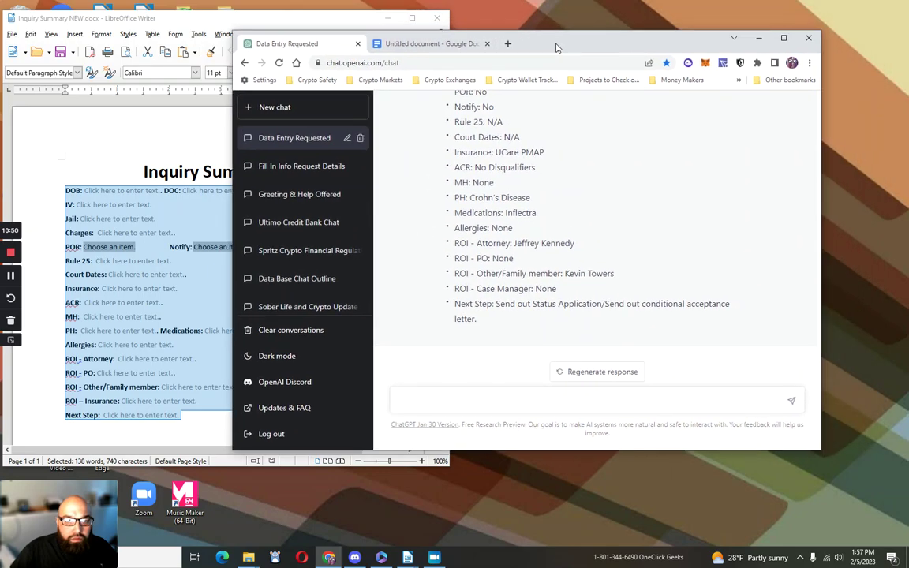
Step: Show the Untitled Google Docs tab in Chrome and bring Writer back in front
{"action": "left_click", "coordinate": [456, 44]}
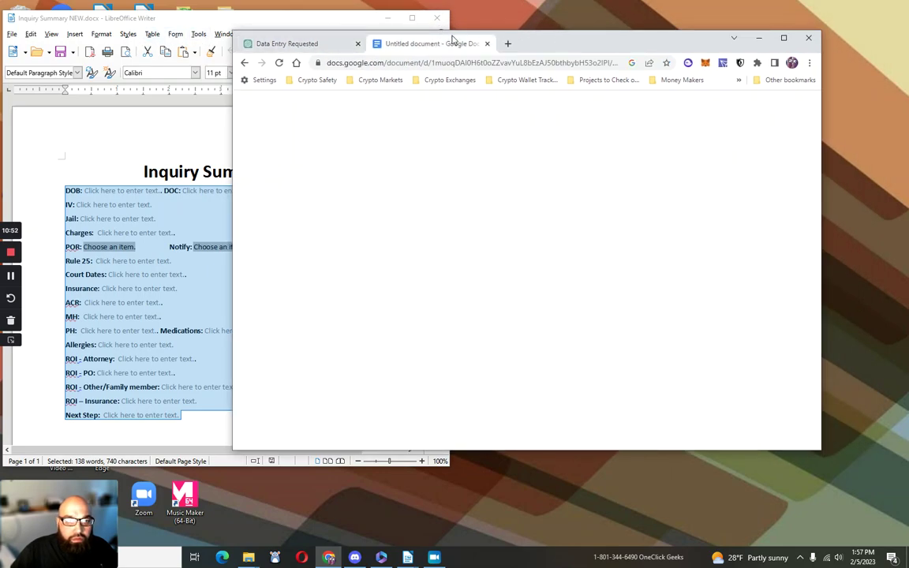
{"action": "left_click", "coordinate": [799, 557]}
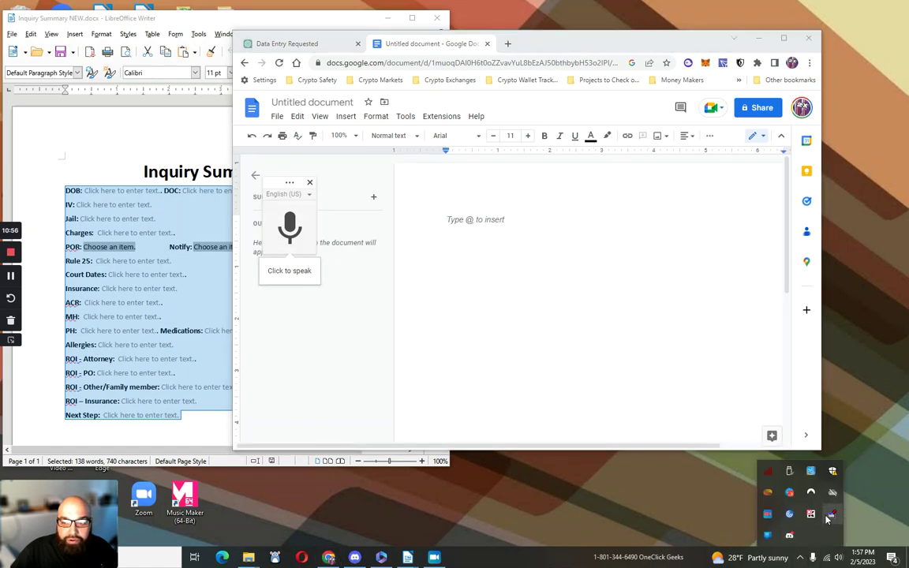
{"action": "left_click", "coordinate": [189, 44]}
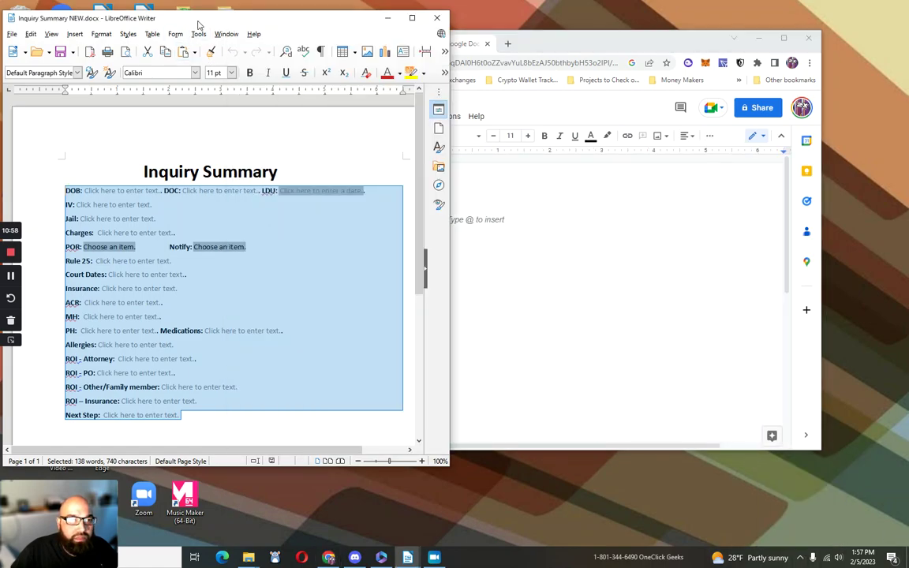
Step: Pin the Writer Inquiry Summary window always on top with DeskPins' pin mode
{"action": "right_click", "coordinate": [198, 25]}
{"action": "key", "text": "Escape"}
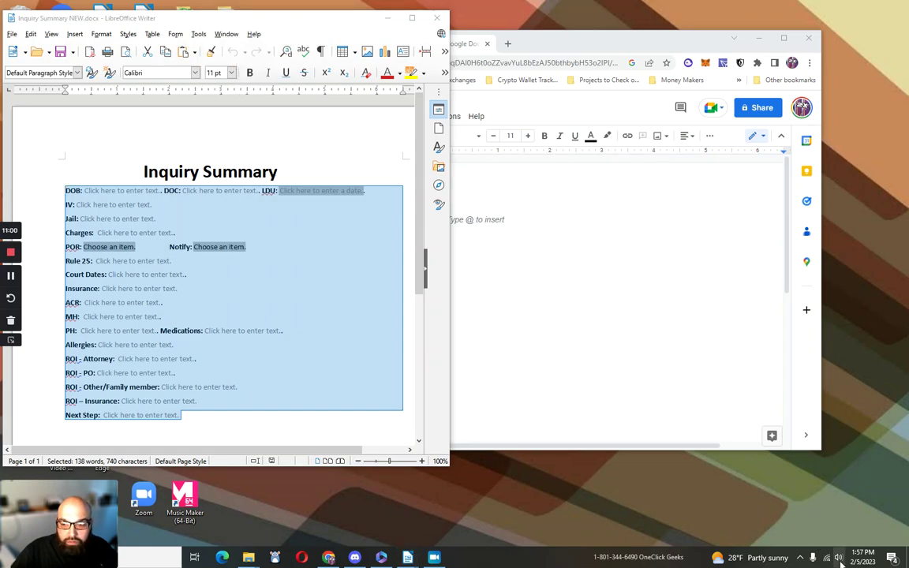
{"action": "left_click", "coordinate": [800, 557]}
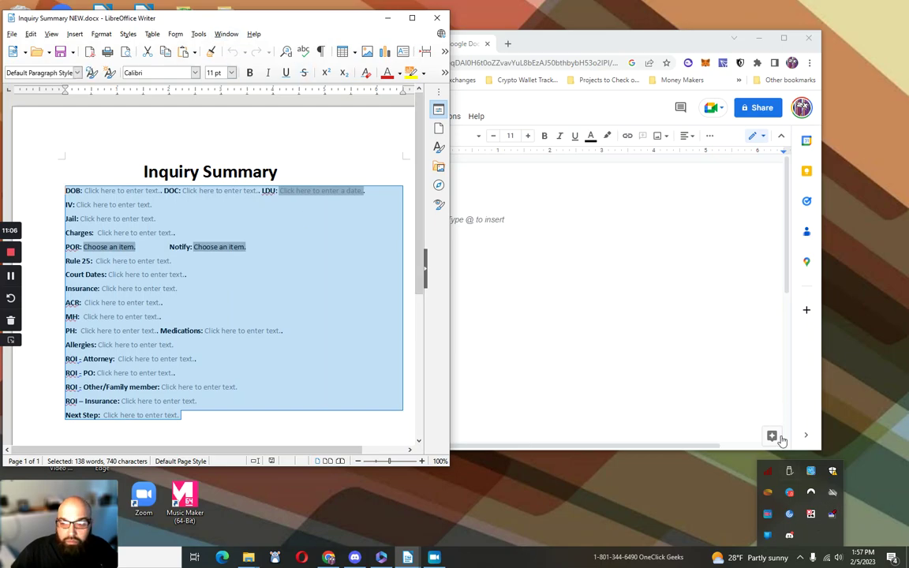
{"action": "left_click", "coordinate": [834, 514]}
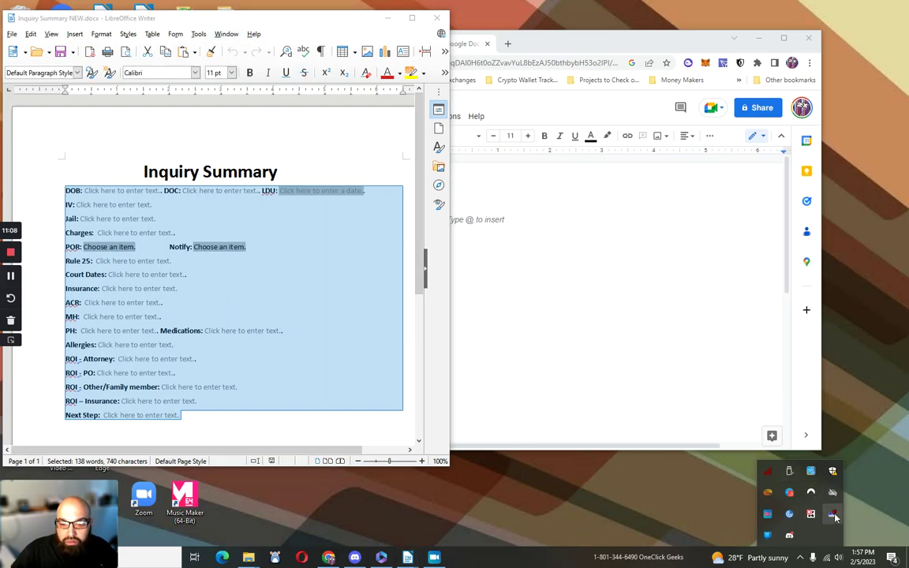
{"action": "right_click", "coordinate": [834, 514]}
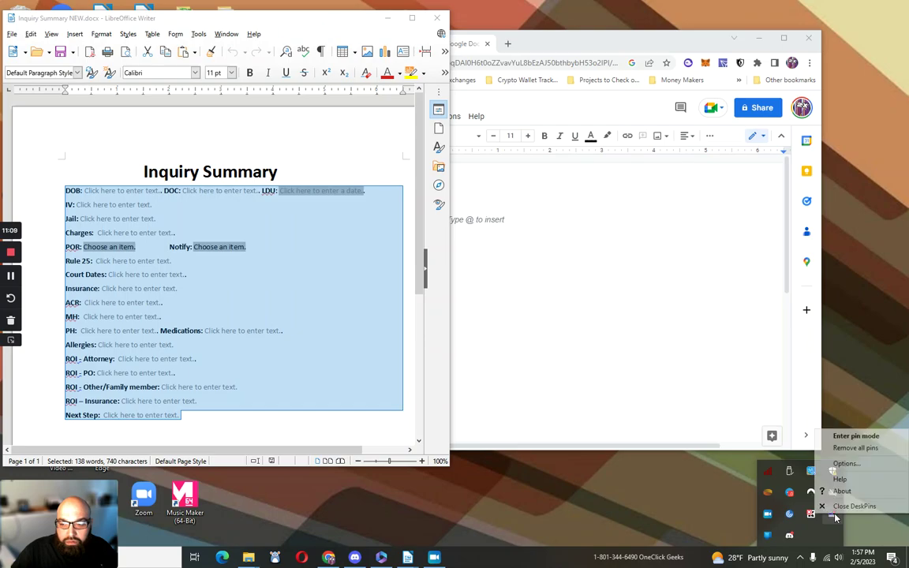
{"action": "left_click", "coordinate": [855, 436]}
{"action": "left_click", "coordinate": [300, 35]}
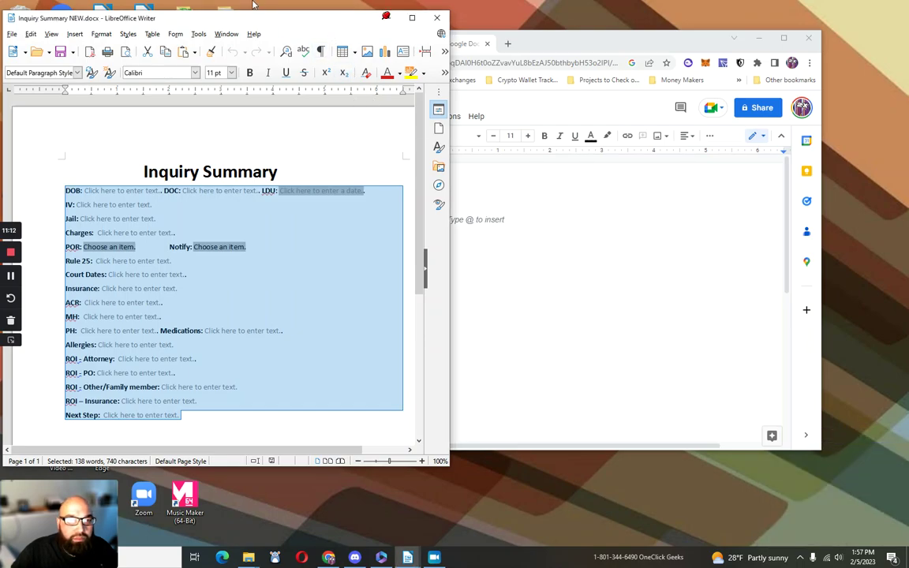